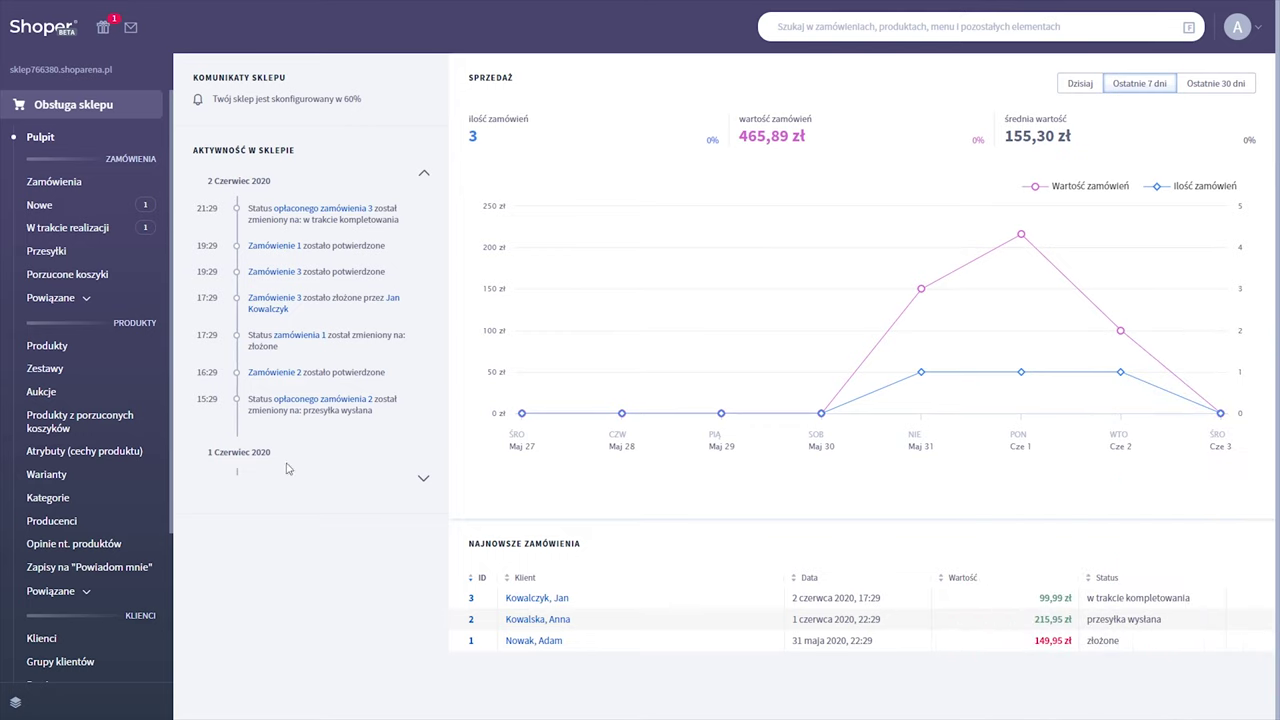
Create and save an attribute set named Koszulki with Aktywność and Pokaż w opcjach przeglądania enabled.
left_click(82, 453)
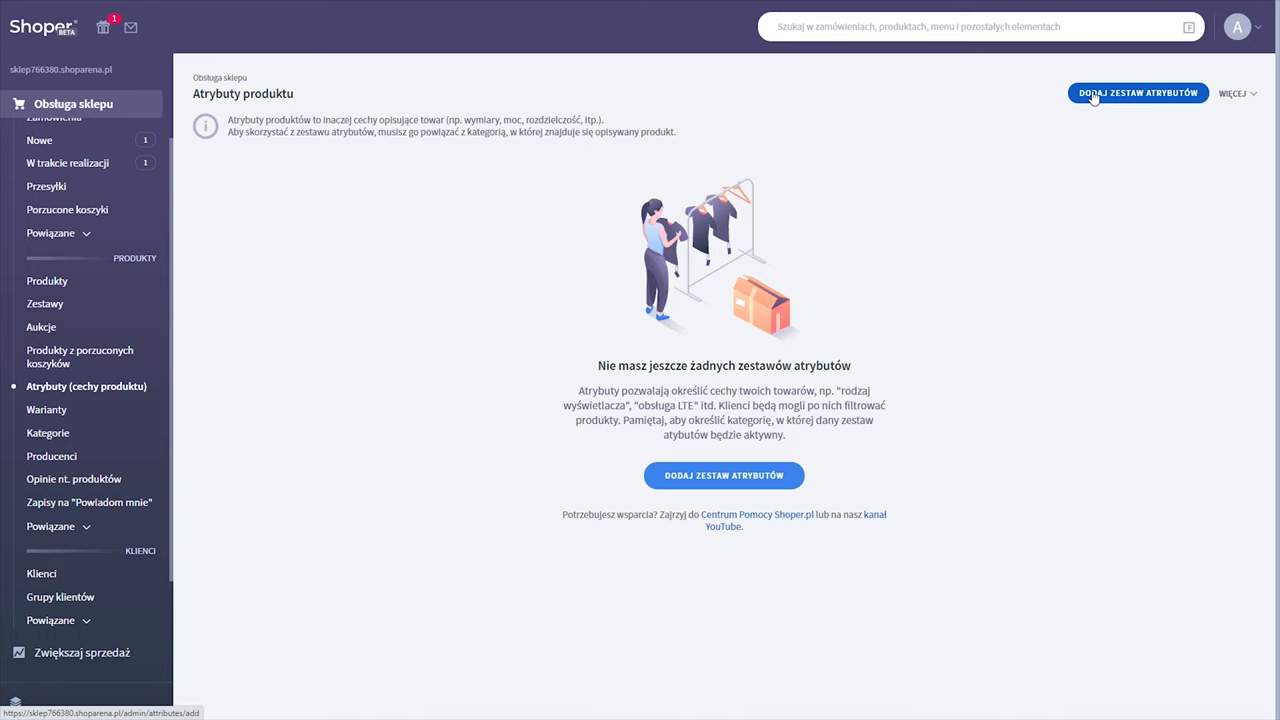
left_click(1093, 96)
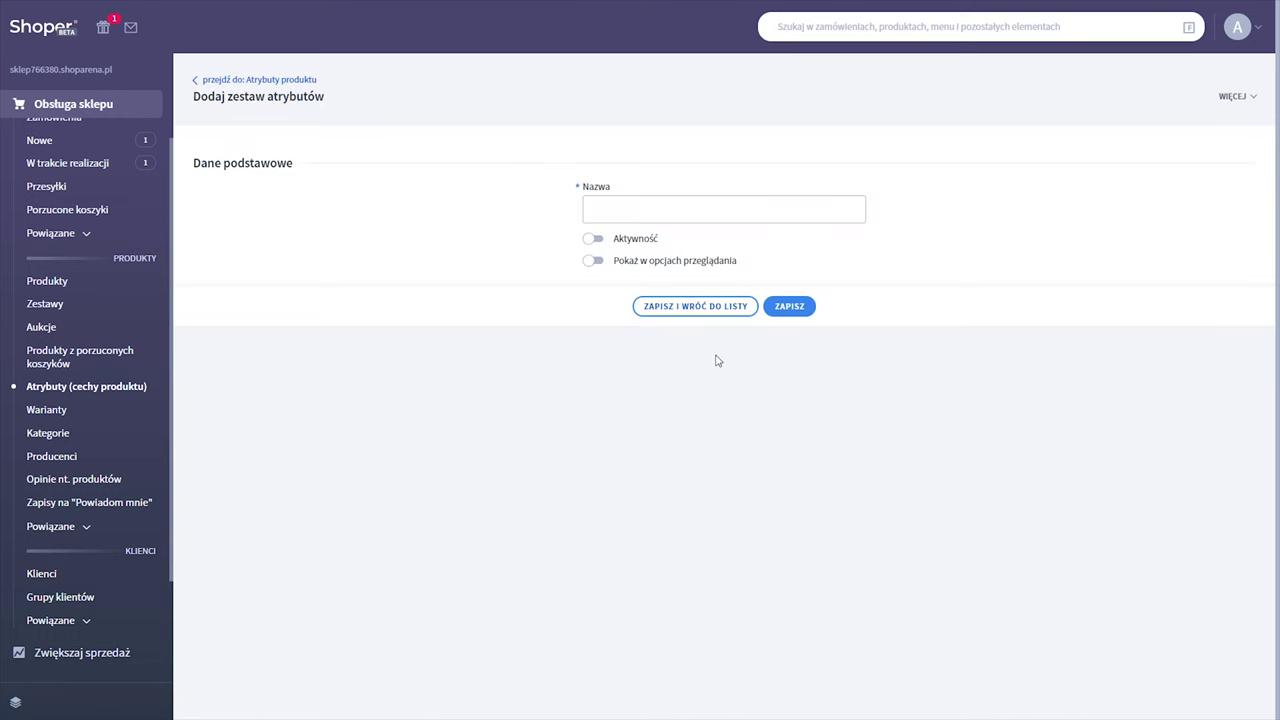
left_click(592, 243)
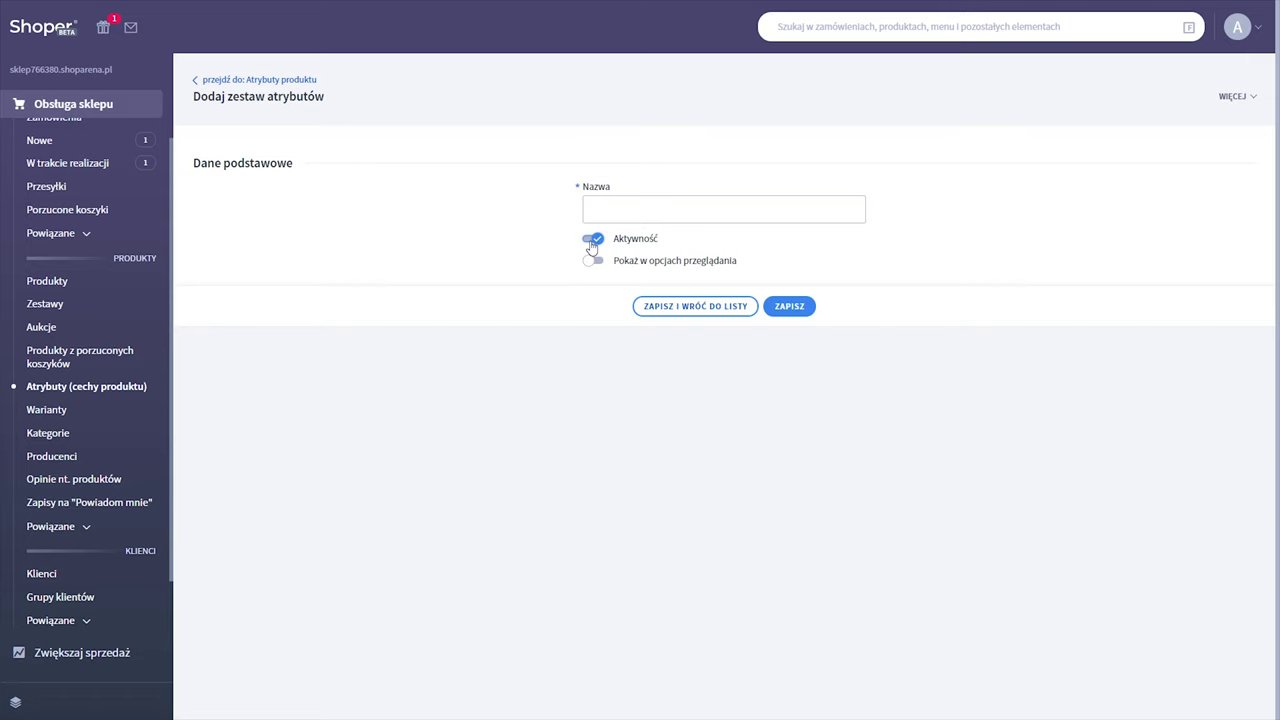
left_click(635, 214)
type("Koszulki")
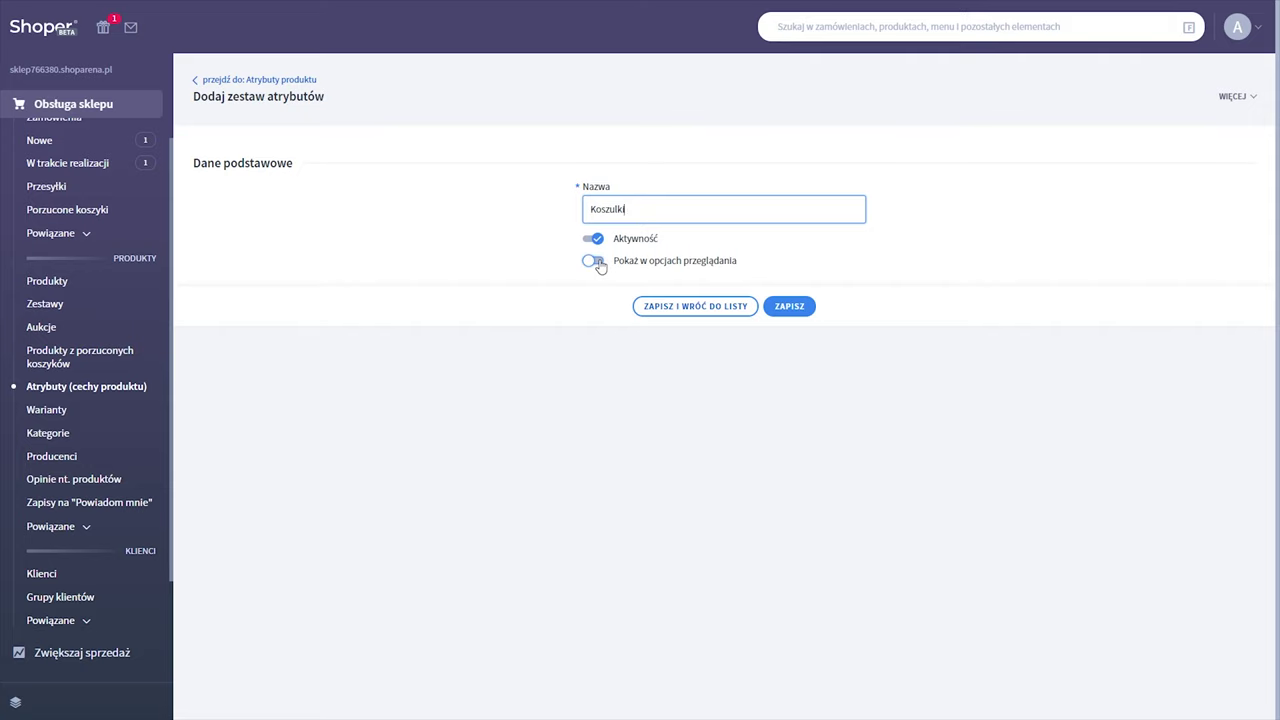
left_click(594, 261)
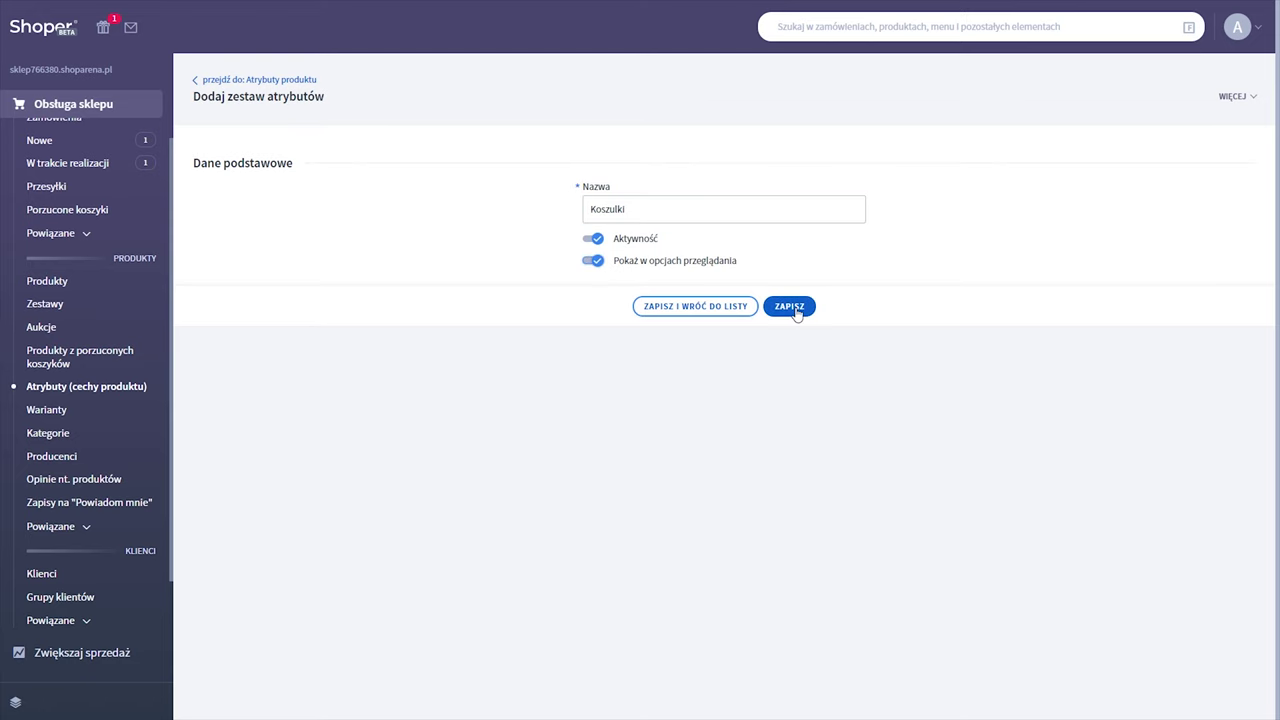
left_click(792, 308)
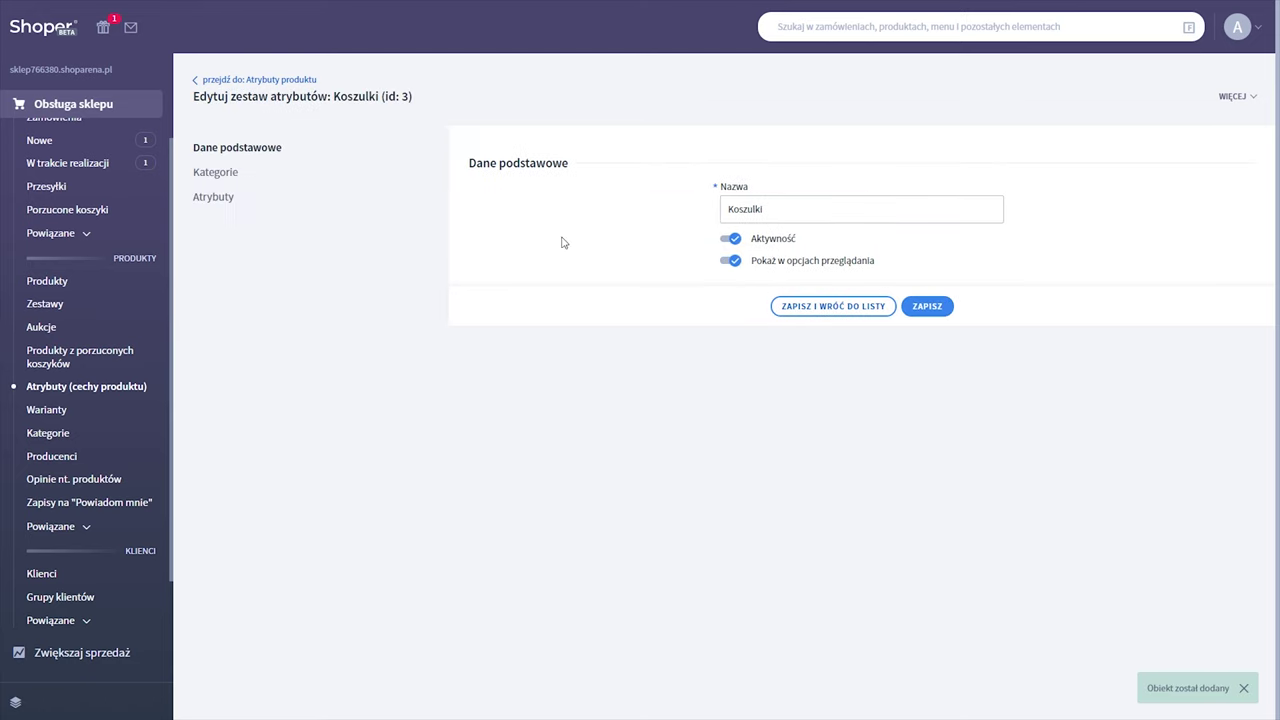
Link the Koszulki attribute set to the Kobiety and Mężczyzna categories.
left_click(216, 173)
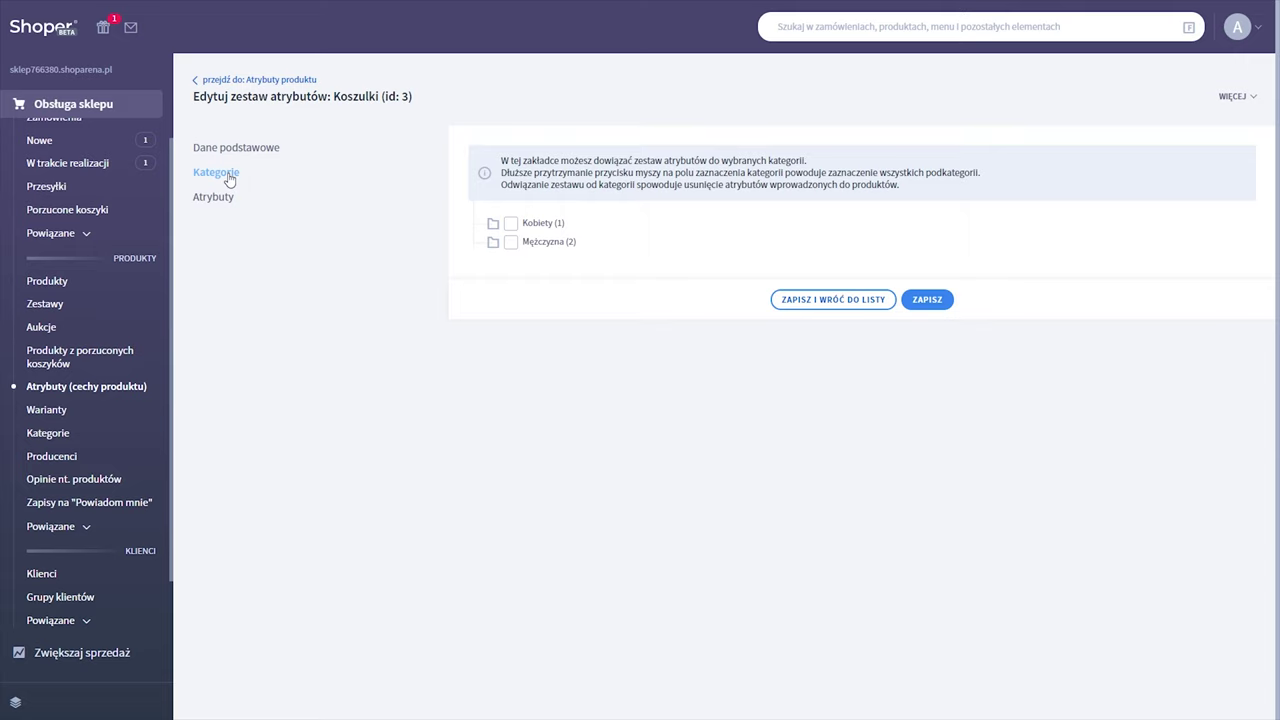
left_click(511, 223)
left_click(511, 242)
Add an attribute named Rodzaj tkaniny to the Koszulki set and save it.
left_click(234, 200)
left_click(492, 166)
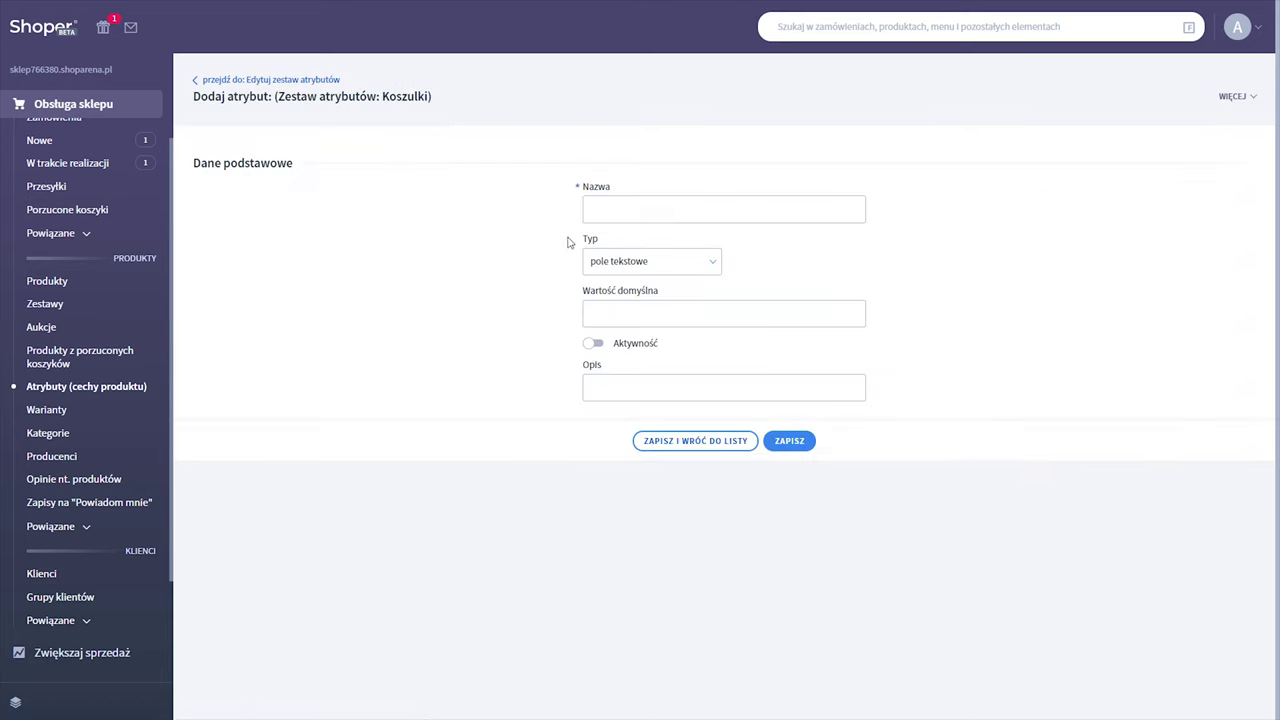
left_click(602, 216)
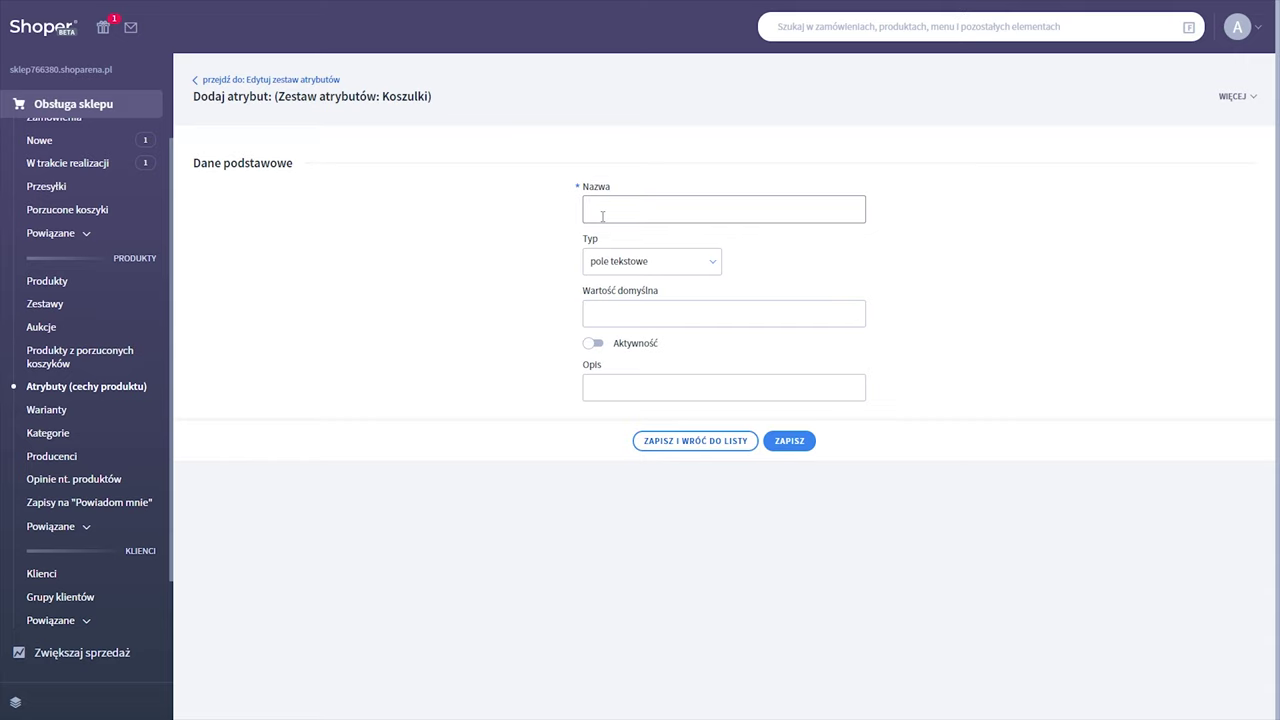
left_click(618, 210)
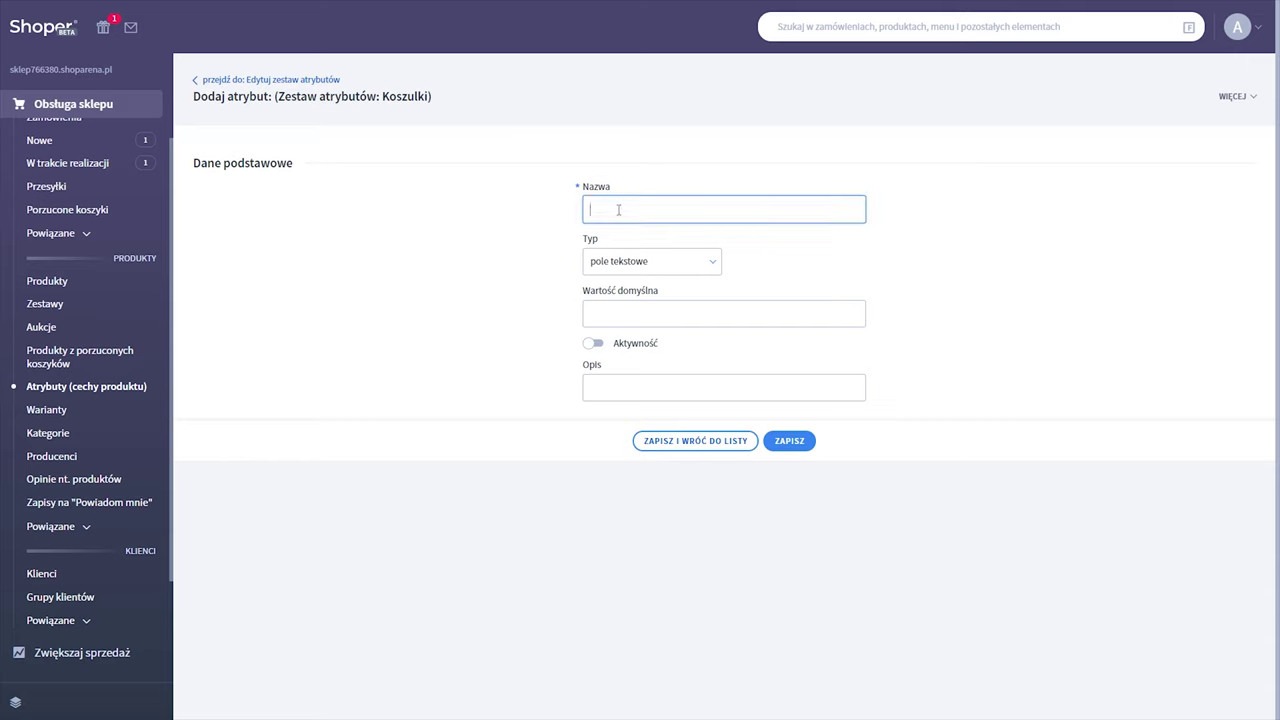
type("Rodzaj tkaniny")
key("Return")
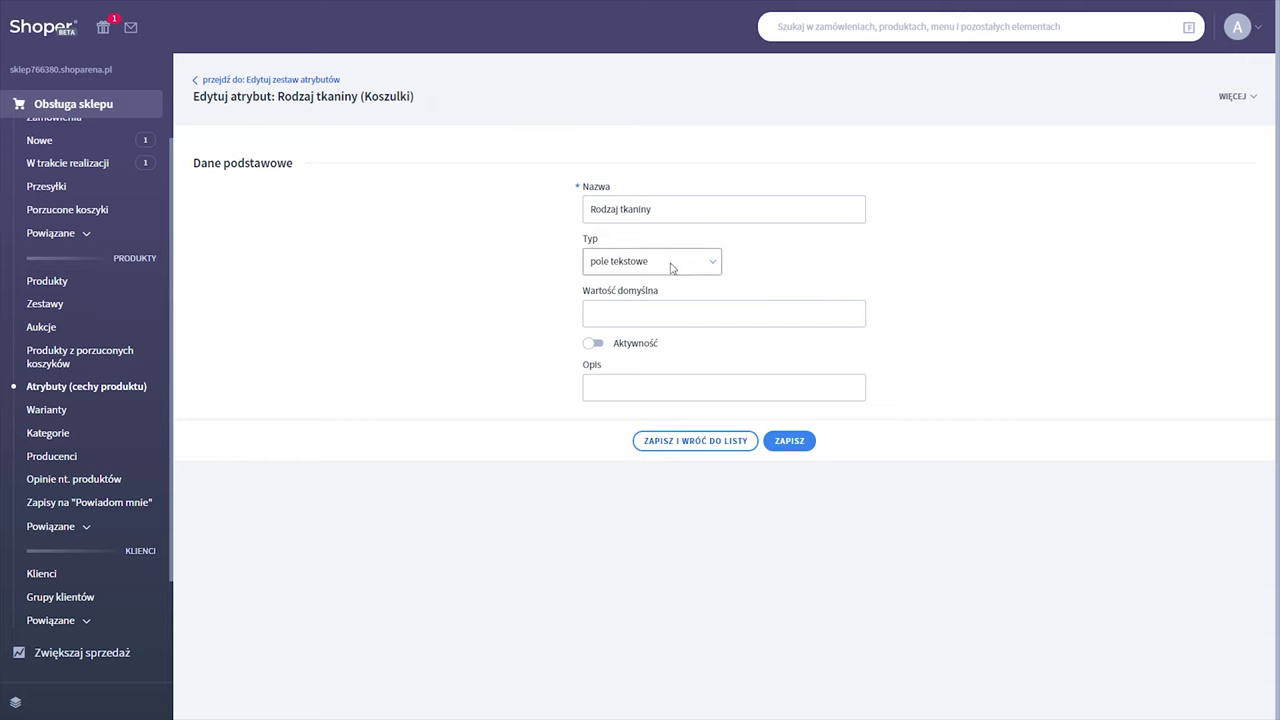
Set the Rodzaj tkaniny attribute's type to pole wyboru - select.
left_click(672, 267)
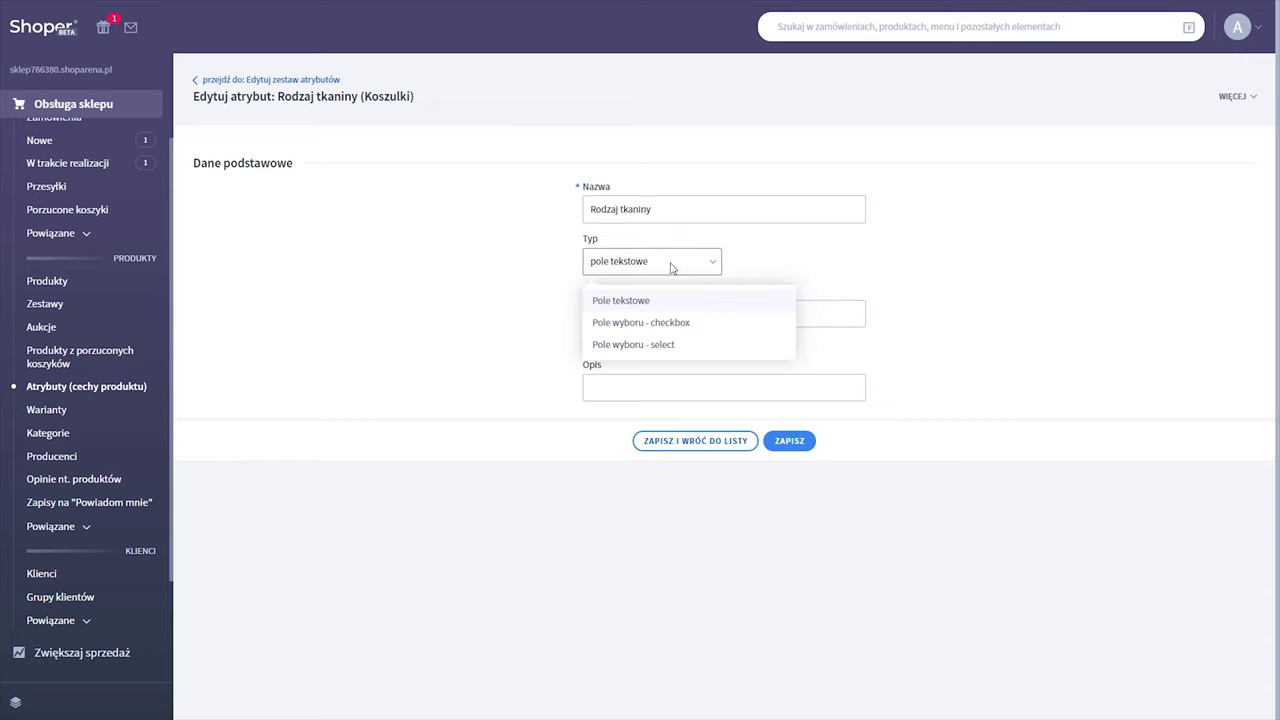
left_click(656, 346)
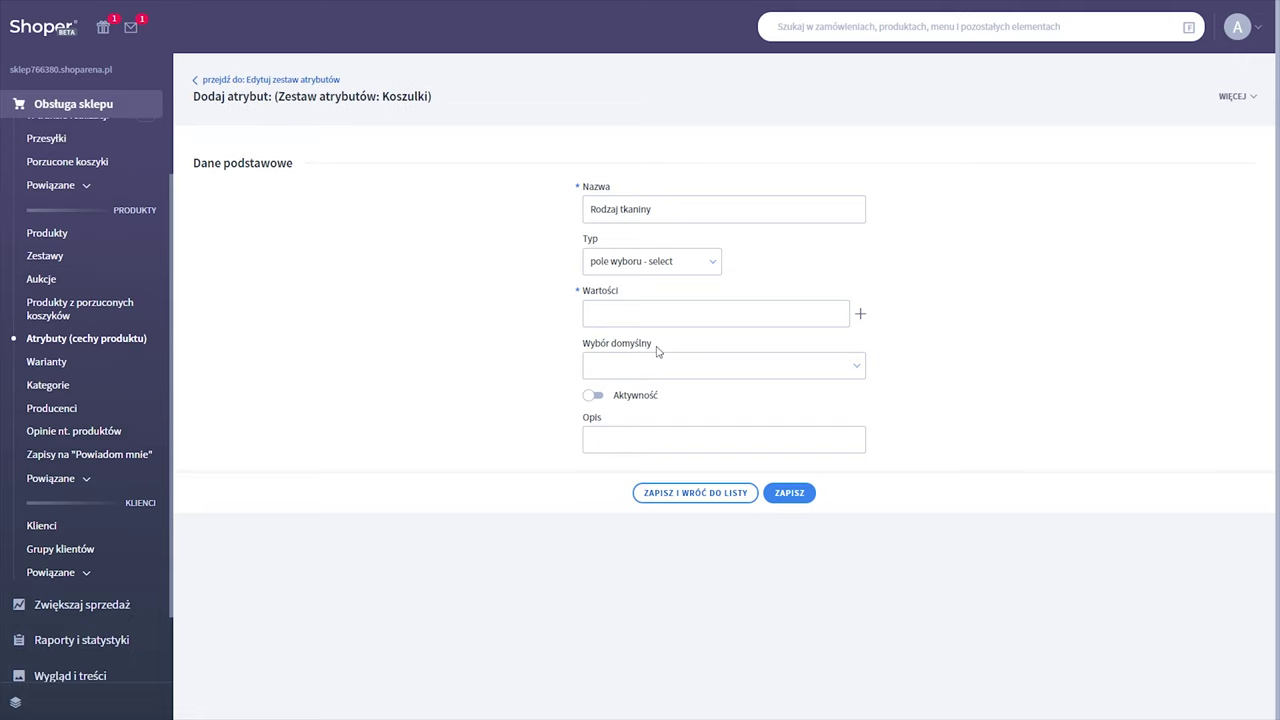
left_click(655, 268)
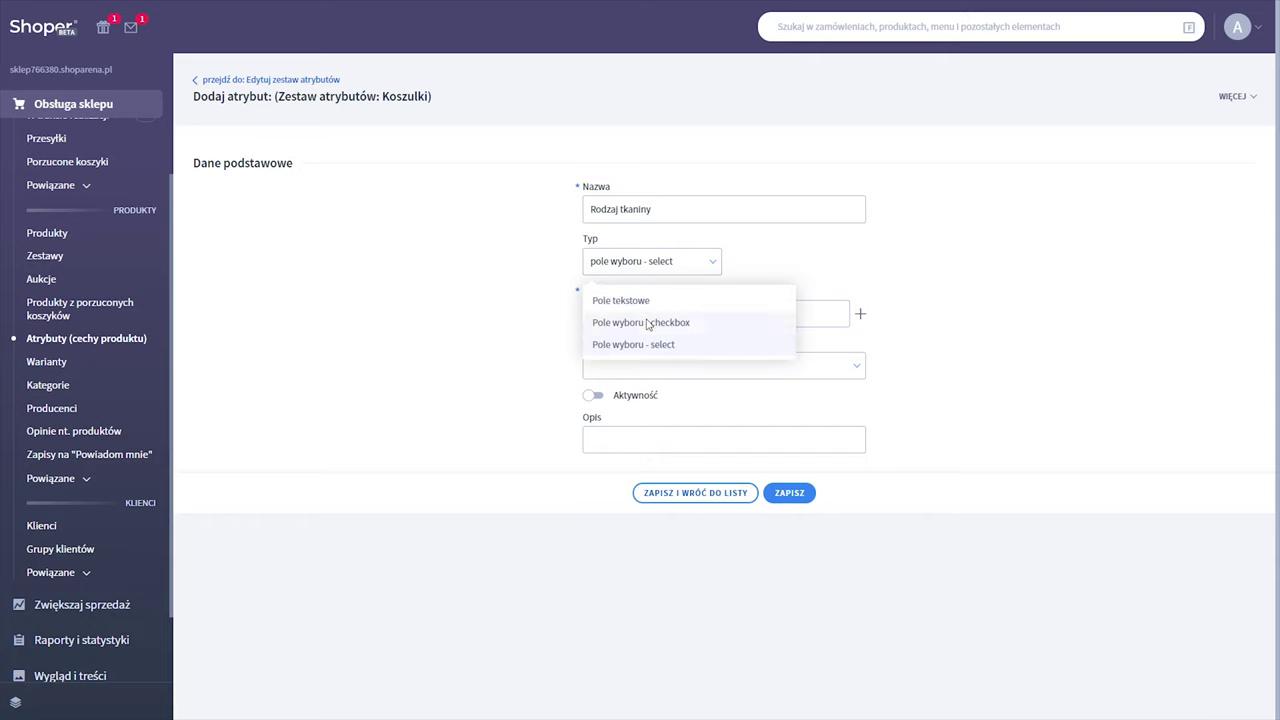
left_click(662, 323)
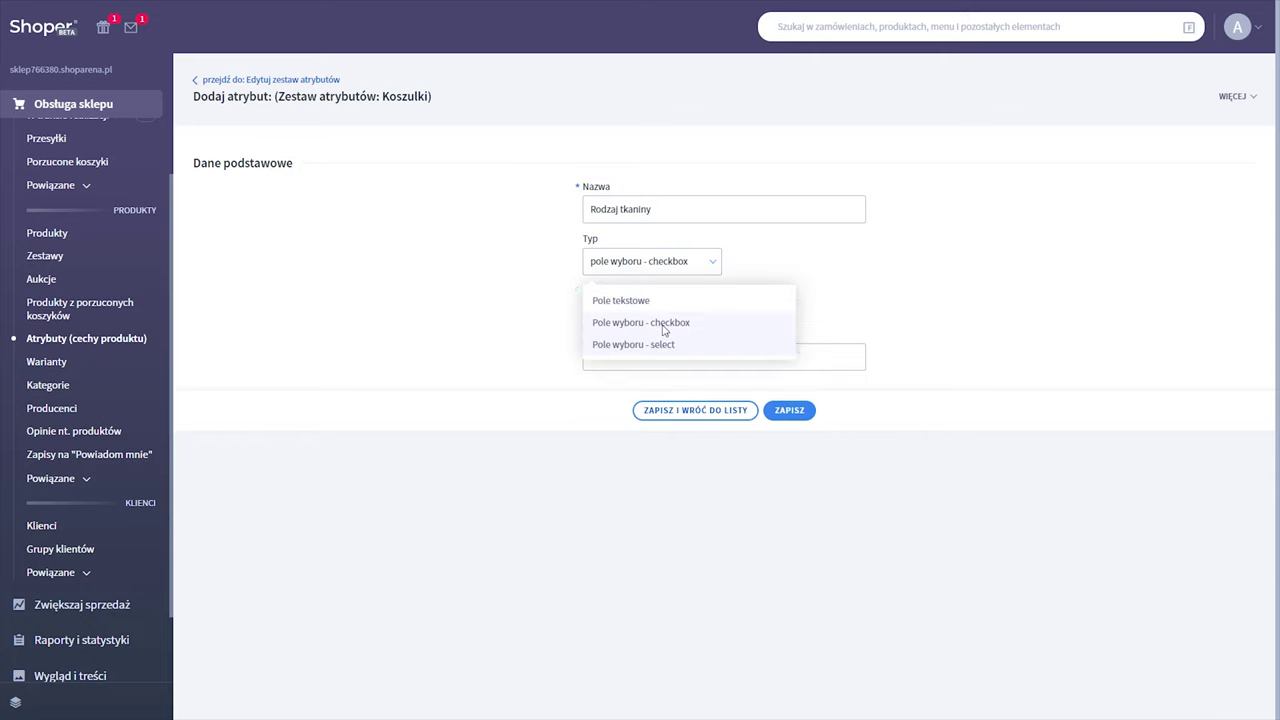
left_click(677, 268)
left_click(672, 344)
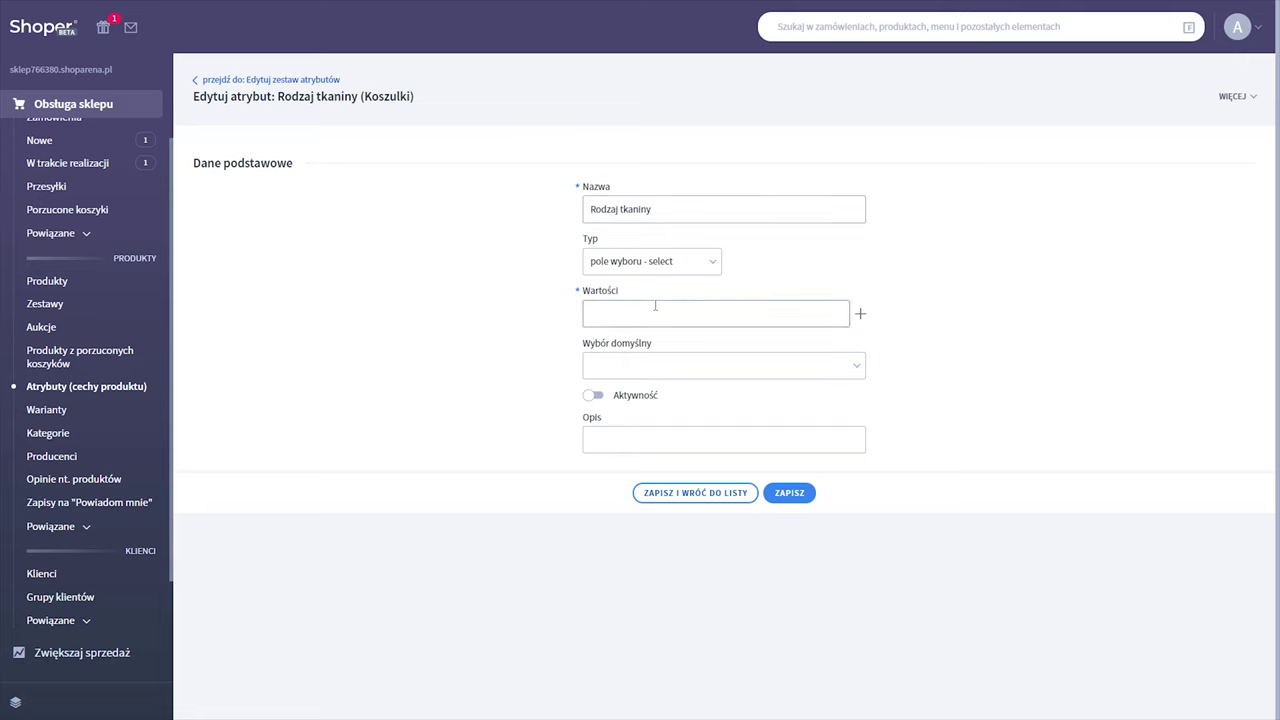
Add Bawełna, Polar and Jedwab as the selectable values of the Rodzaj tkaniny attribute.
left_click(657, 311)
type("Bawełna")
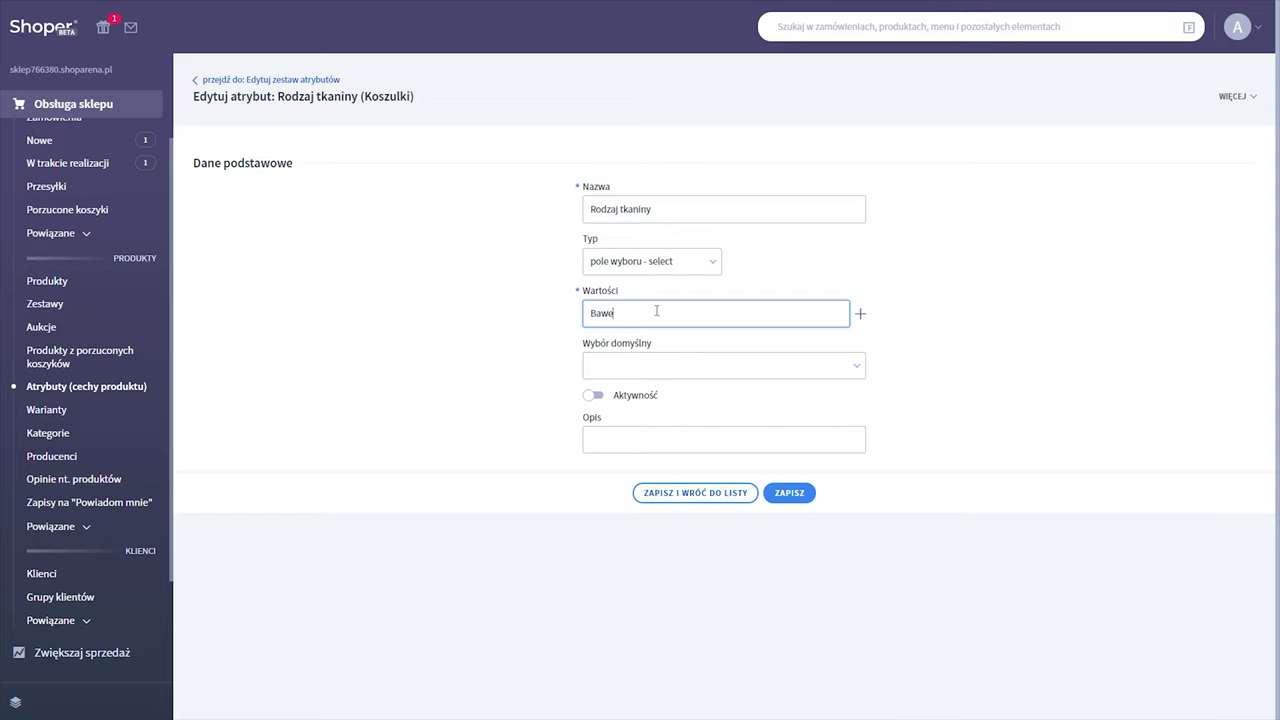
left_click(860, 313)
type("Polar")
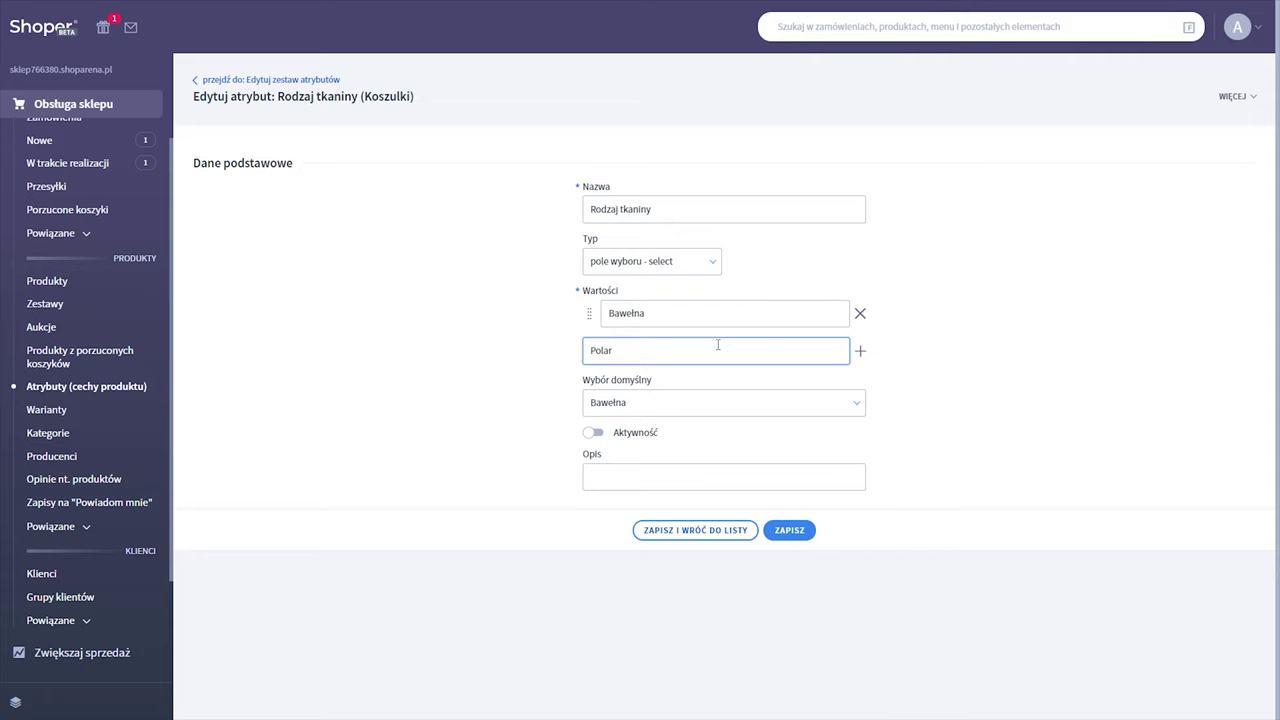
left_click(860, 351)
type("Jedwab")
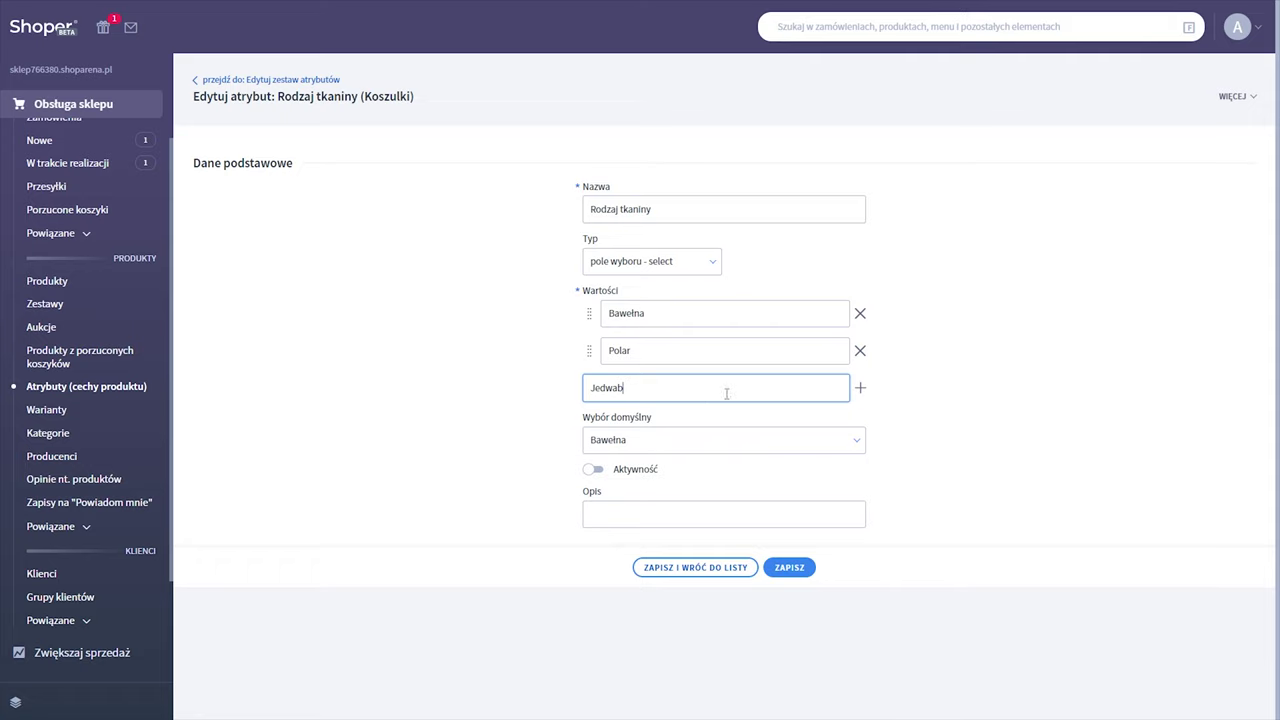
left_click(860, 388)
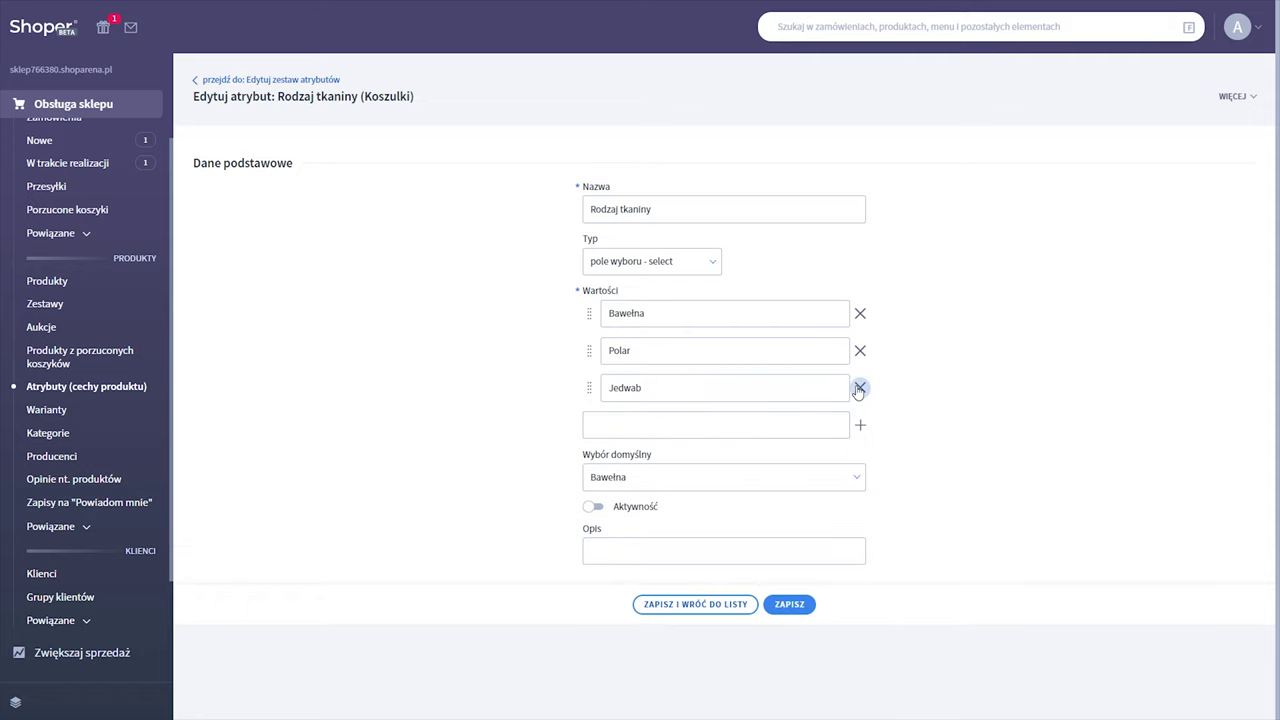
Activate the Rodzaj tkaniny attribute, save it and return to the attribute list.
left_click(597, 508)
left_click(781, 605)
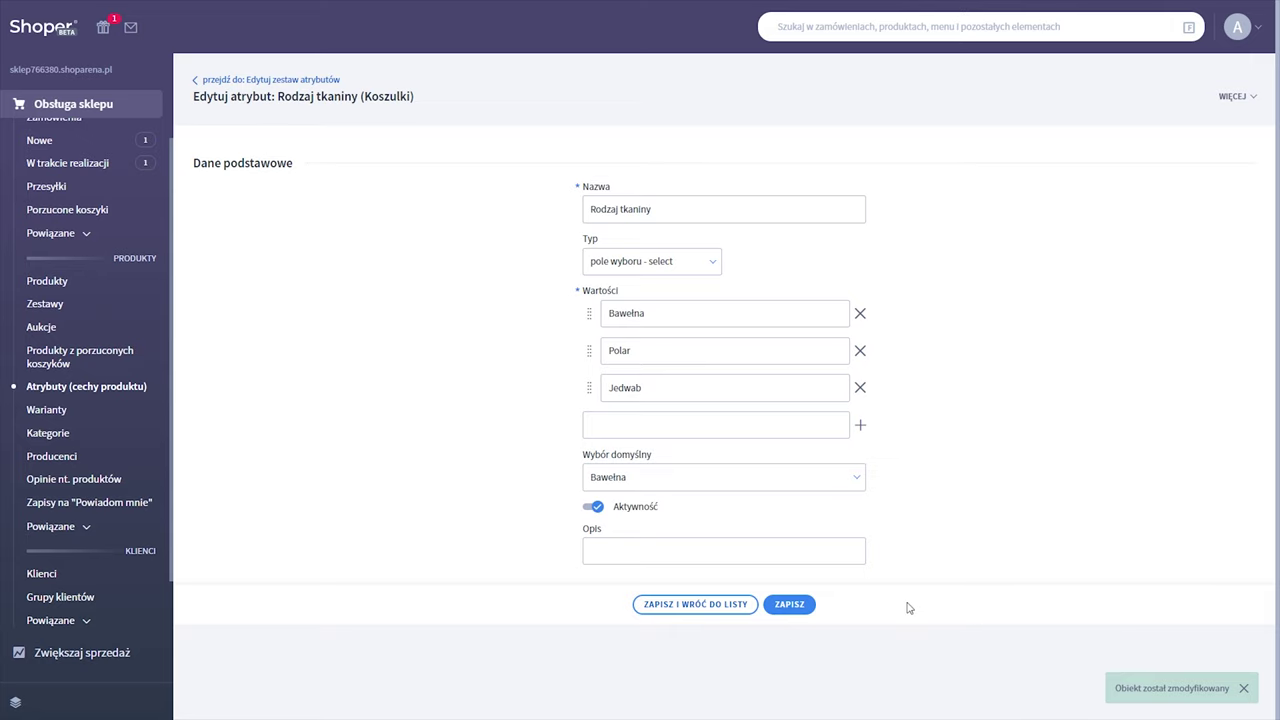
left_click(697, 614)
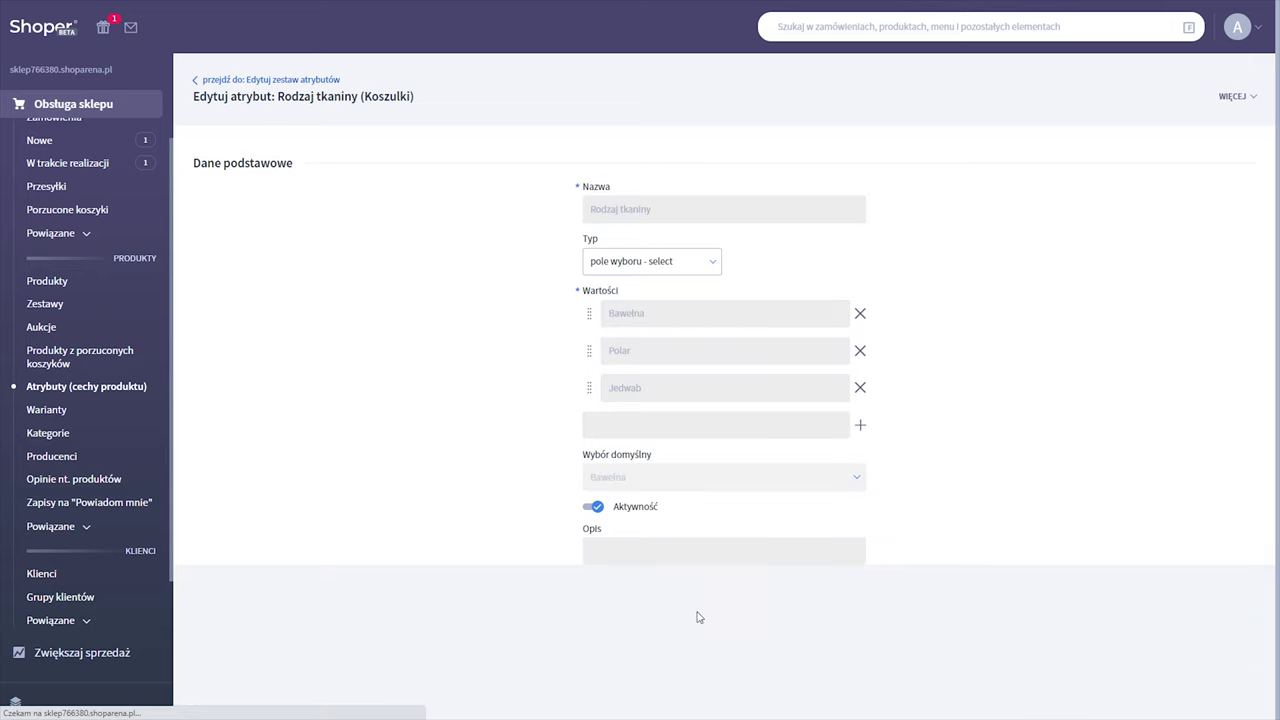
Start another attribute in the Koszulki set named Gramatura with the type pole wyboru - select.
left_click(511, 167)
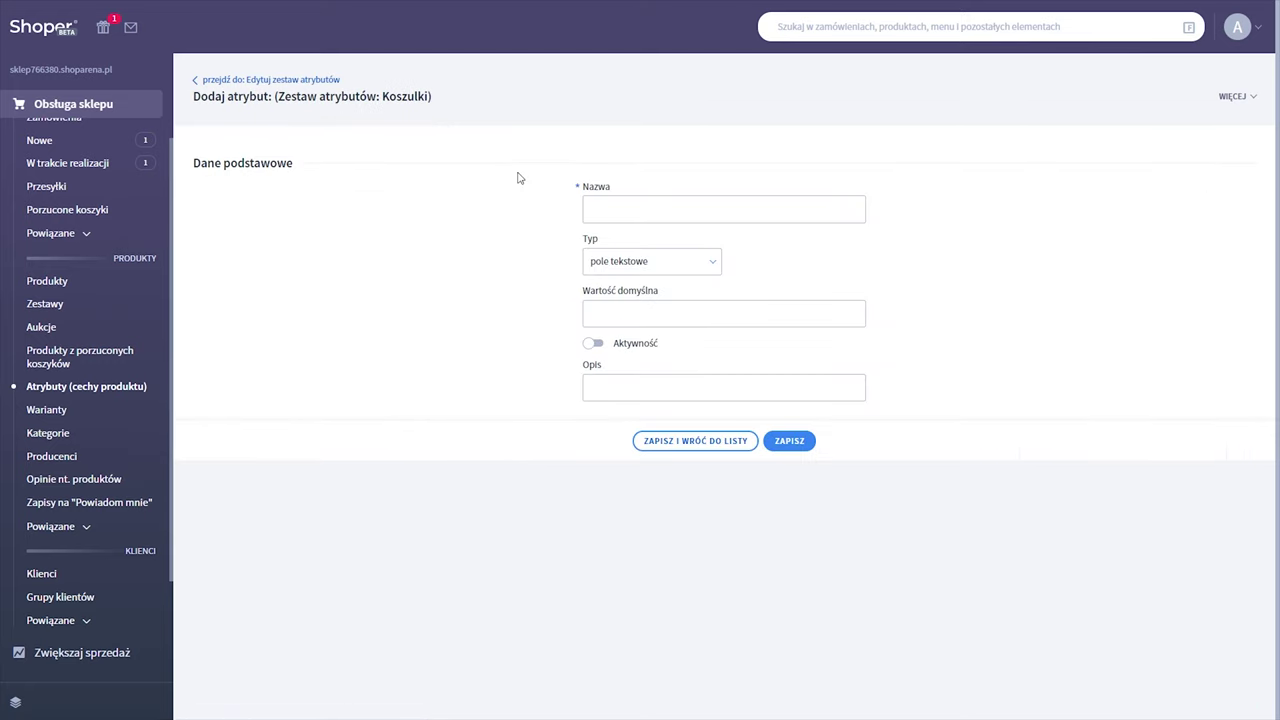
left_click(592, 207)
type("Gra")
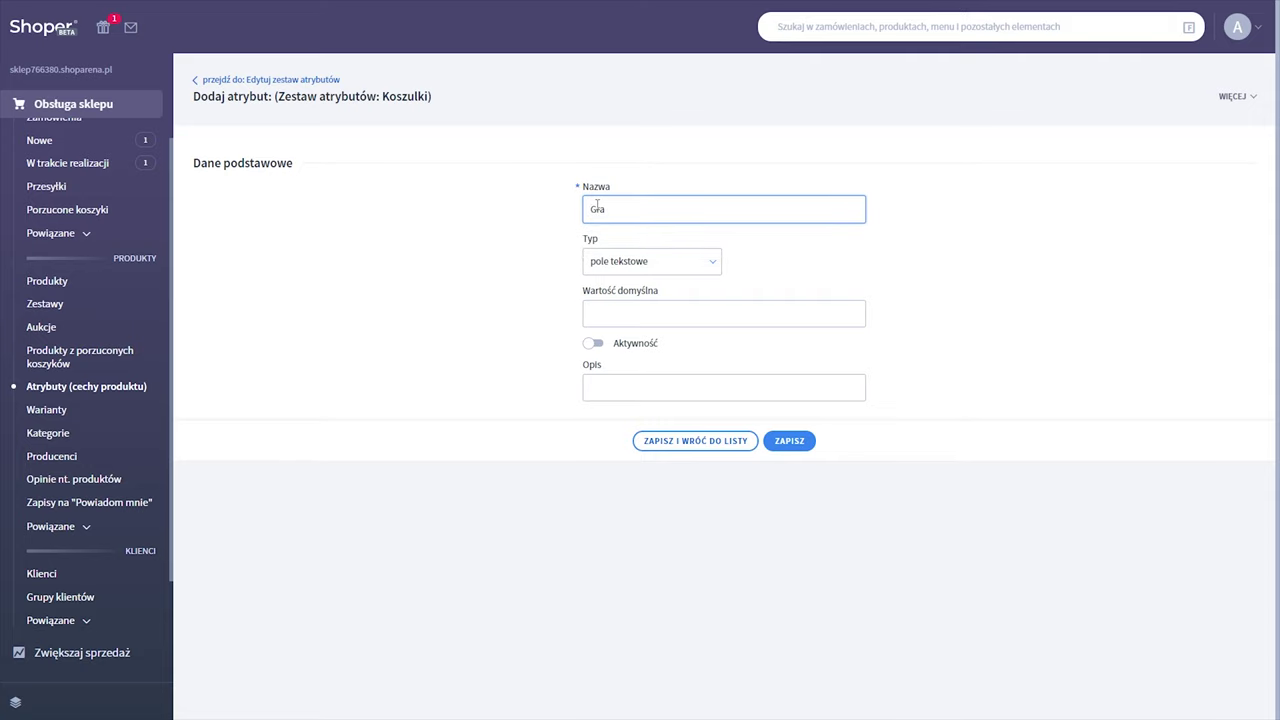
type("matura")
key("Tab")
key("Down")
key("Tab")
Add 150g/m2, 160g/m2 and 170g/m2 as the selectable values of the Gramatura attribute.
type("150g/m2")
key("Return")
type("160g/m2")
key("Return")
type("170g/m2")
key("Return")
Activate the Gramatura attribute, save it and return to the list.
key("Tab")
key("Tab")
key("Tab")
key("space")
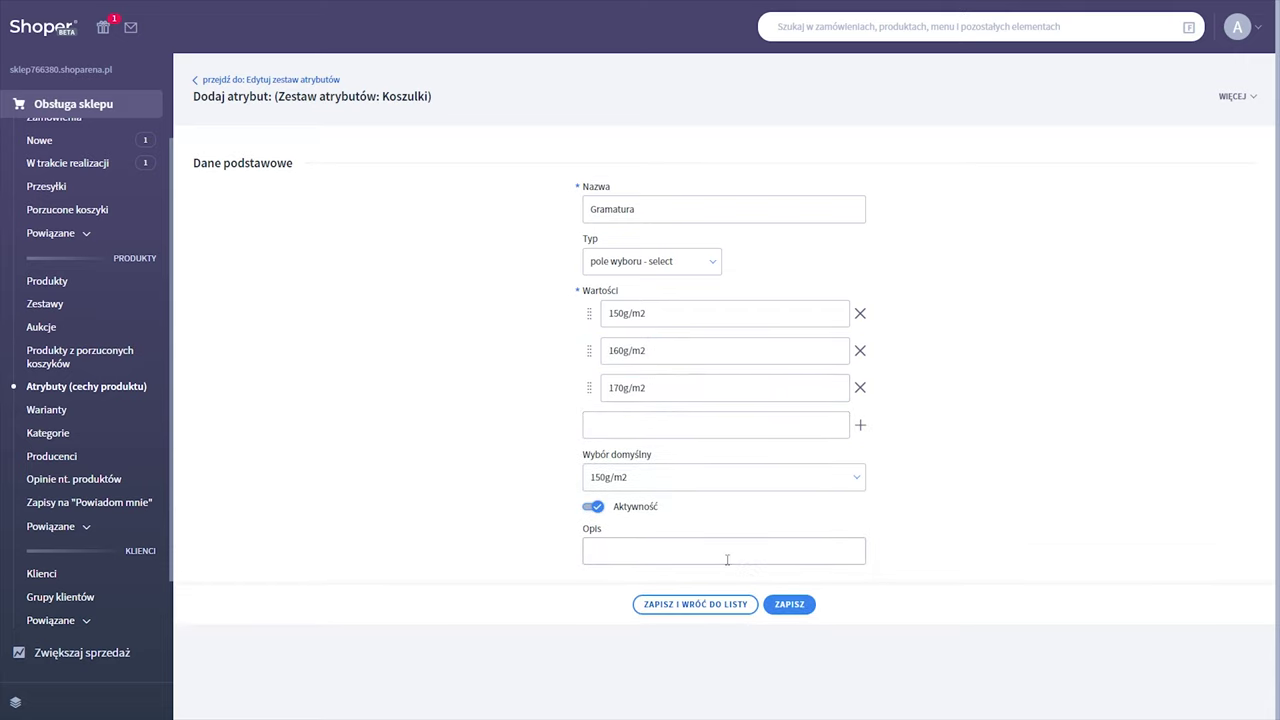
left_click(716, 604)
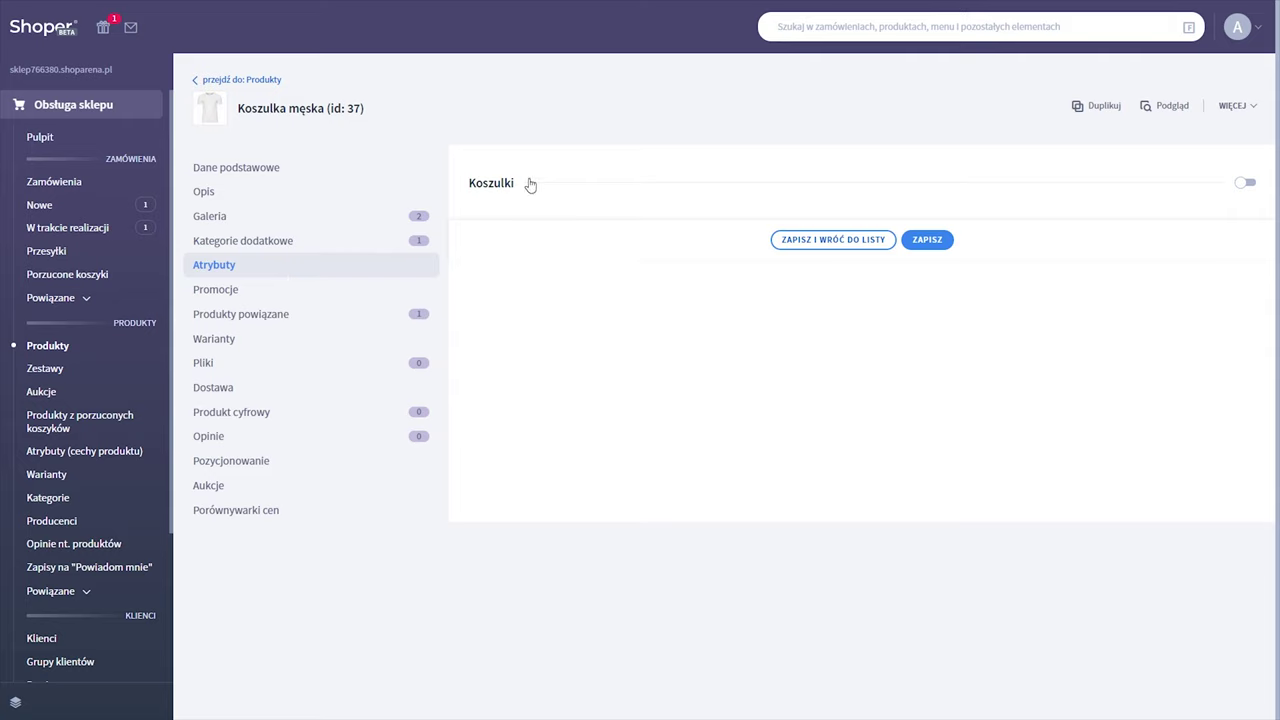
Enable the Koszulki attributes for the Koszulka męska product, with Gramatura 150g/m2 and Rodzaj tkaniny Bawełna, and save.
left_click(1242, 185)
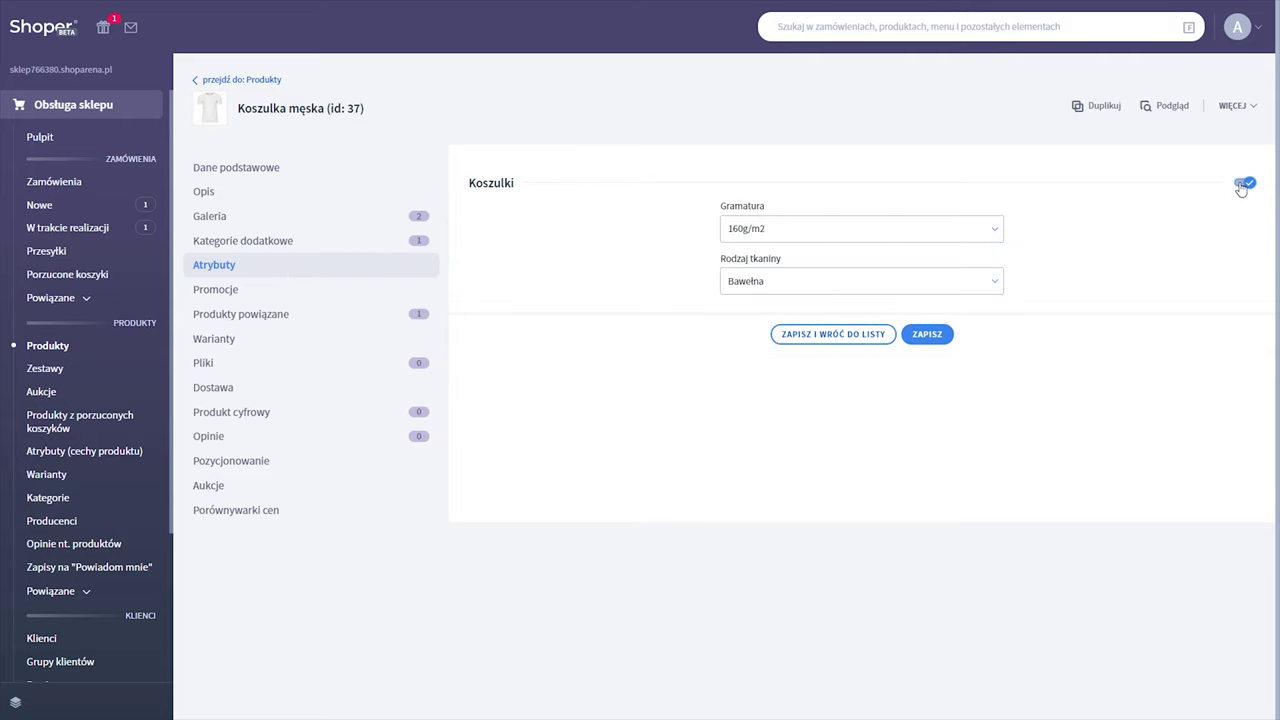
left_click(882, 234)
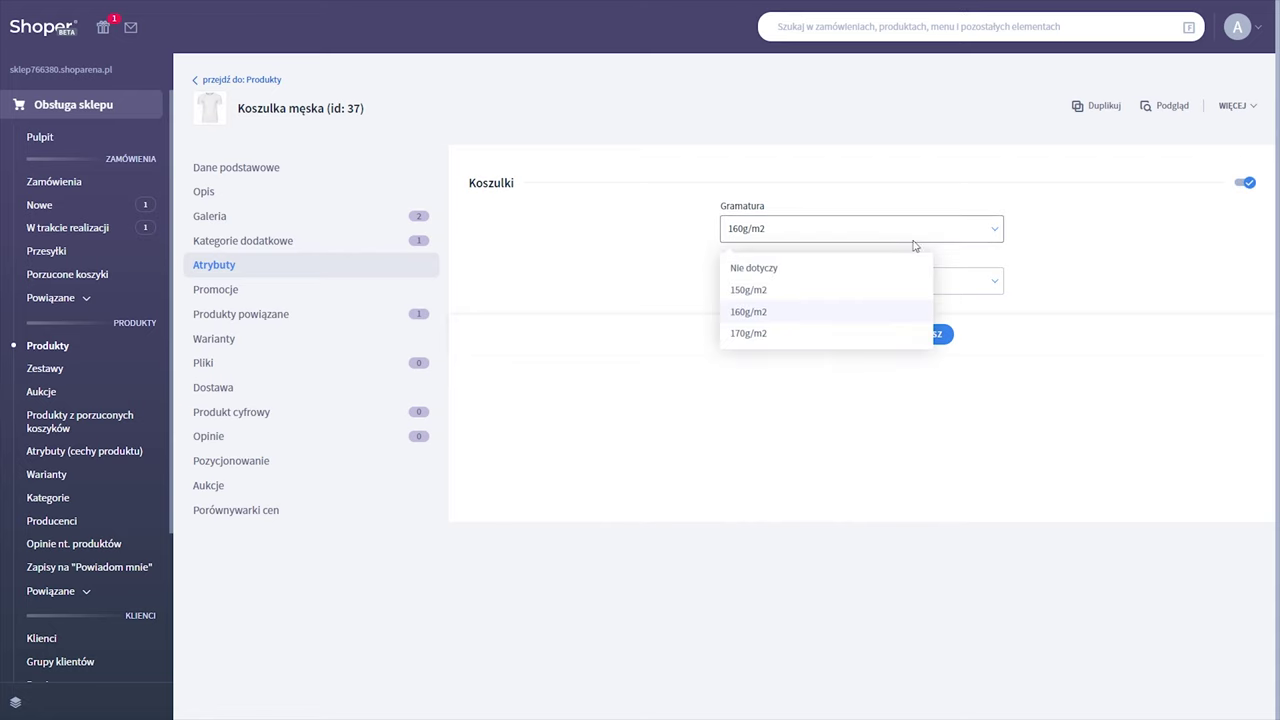
left_click(834, 290)
left_click(834, 289)
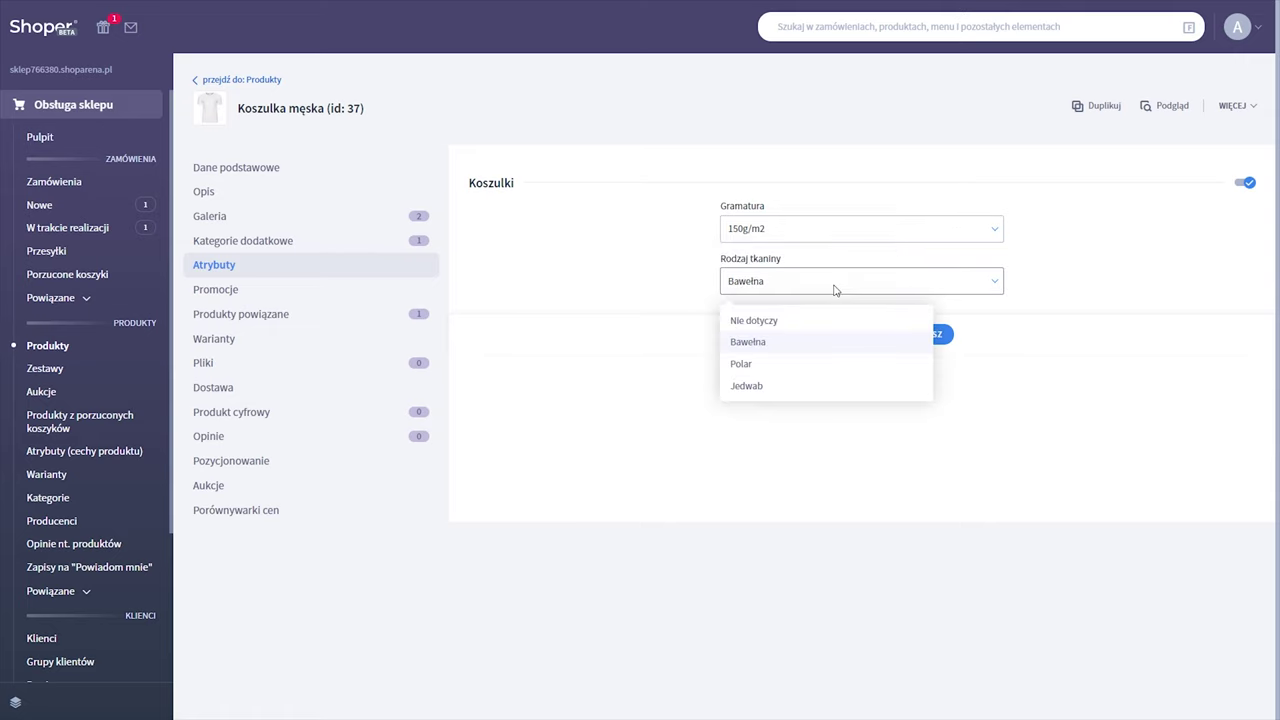
left_click(800, 350)
left_click(918, 340)
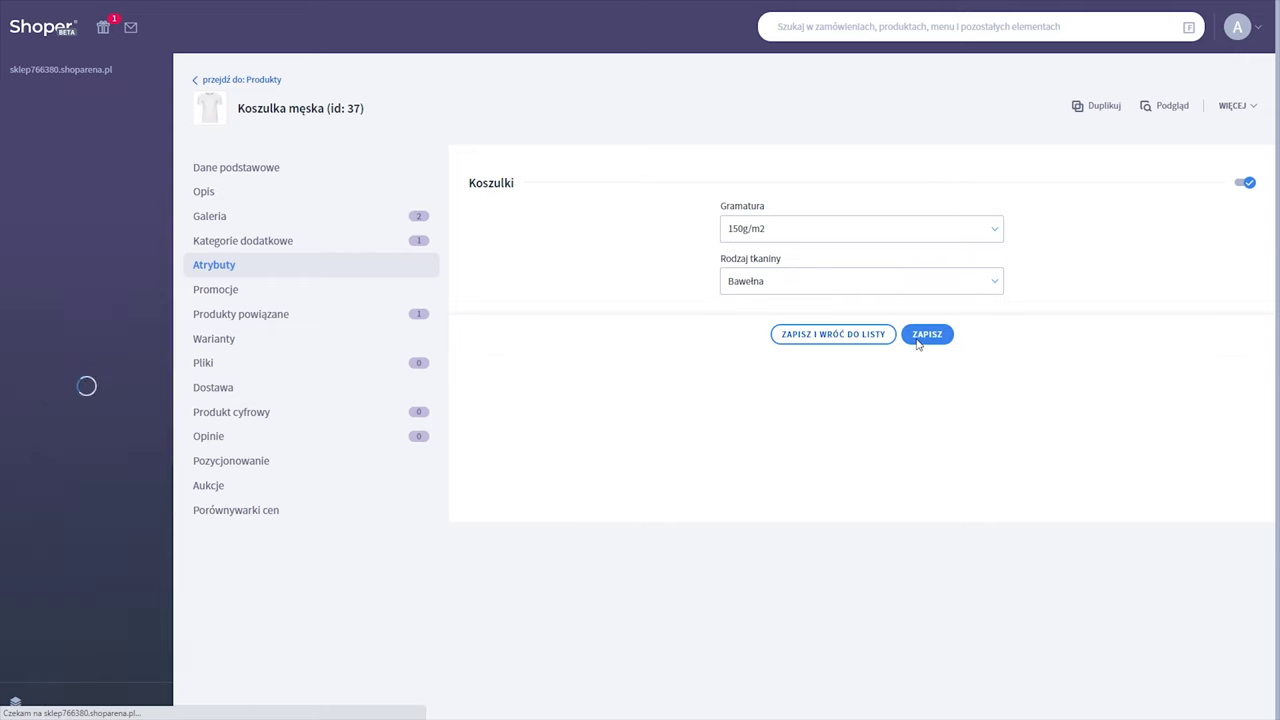
Preview Koszulka męska in the storefront and examine the attributes under Dane techniczne.
left_click(1170, 112)
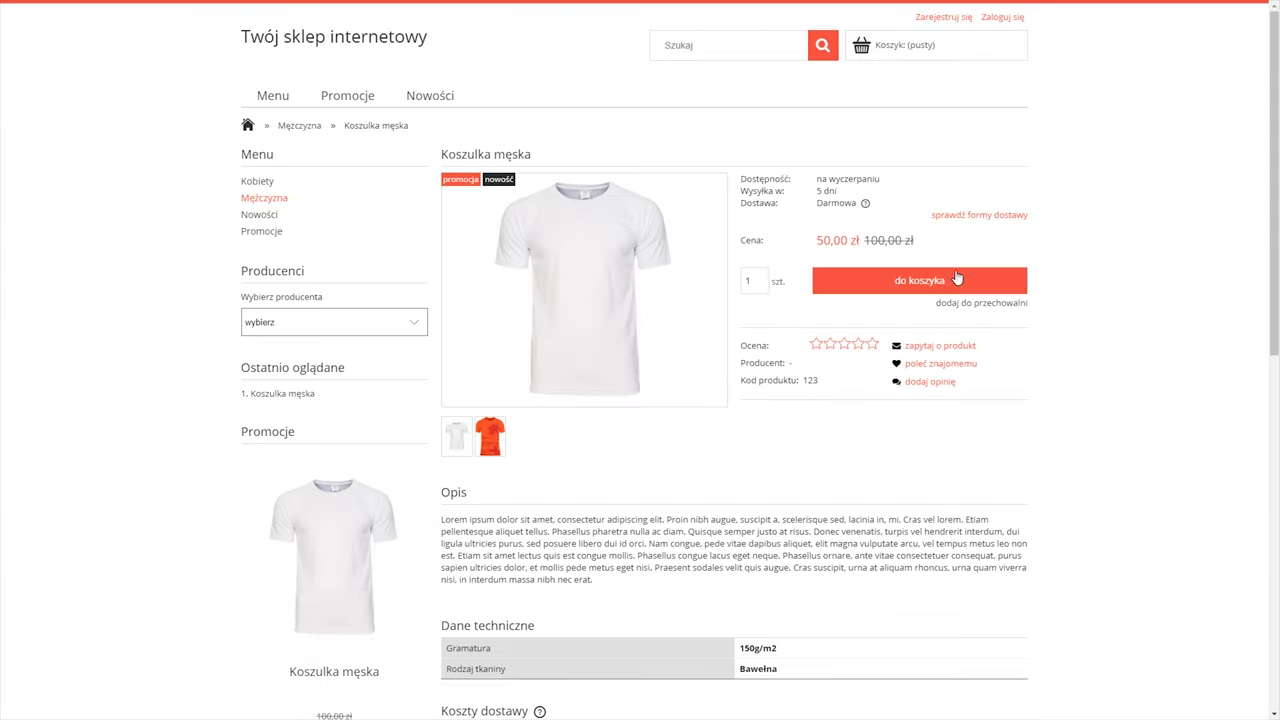
scroll(935, 307, "down", 2)
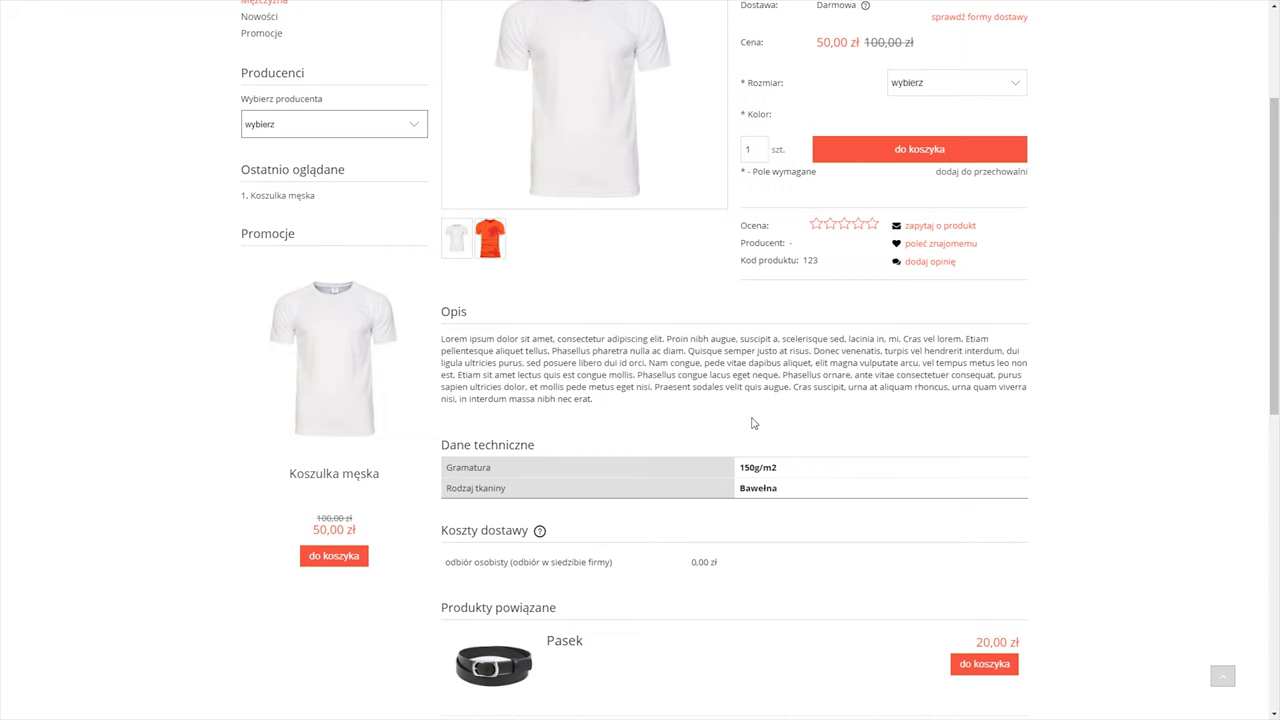
scroll(753, 423, "up", 2)
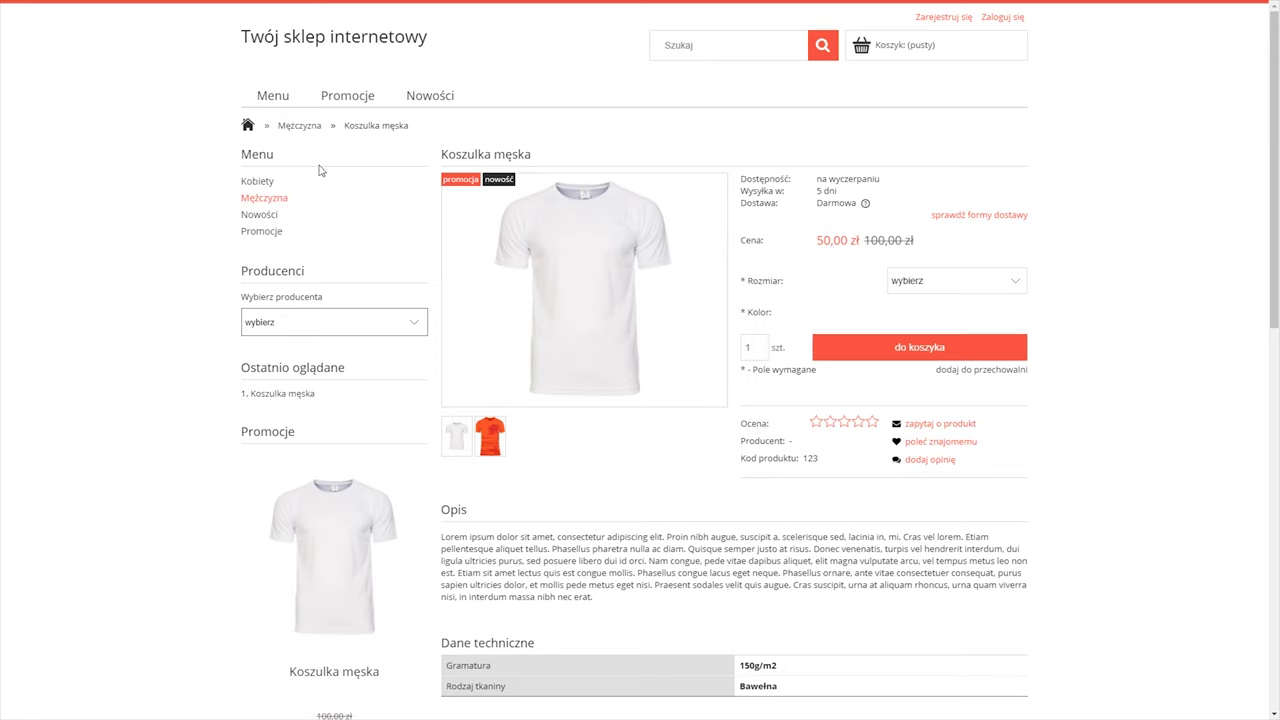
Go to the storefront's Mężczyzna category and check the Cena filter under Opcje przeglądania.
left_click(292, 127)
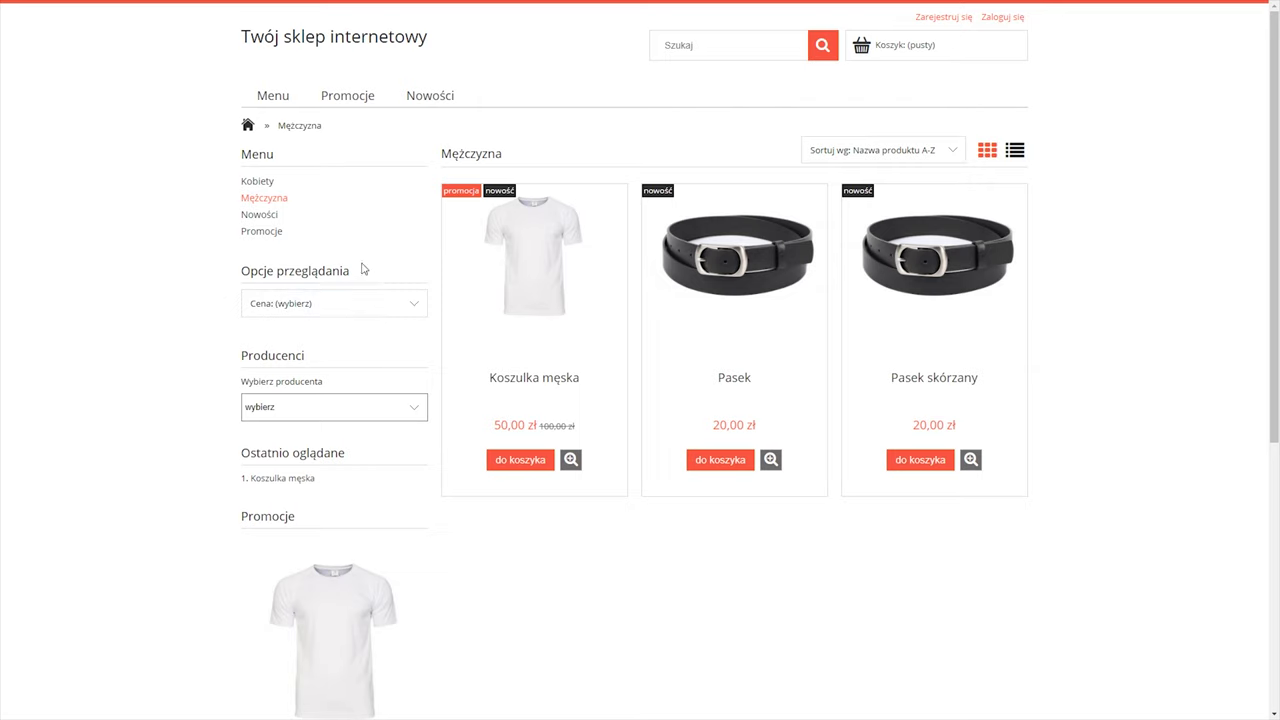
left_click(282, 305)
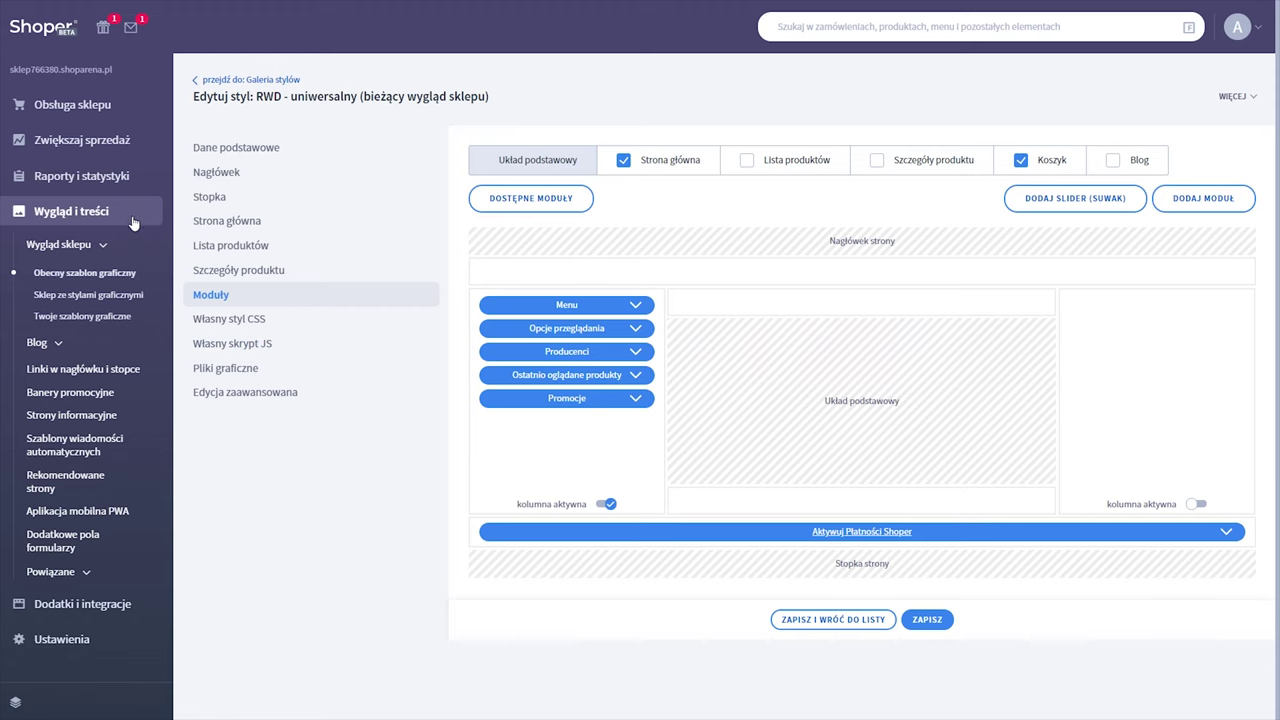
Enable the Atrybuty filter in the Opcje przeglądania module of the current store theme and save the module.
left_click(100, 280)
left_click(200, 298)
left_click(635, 329)
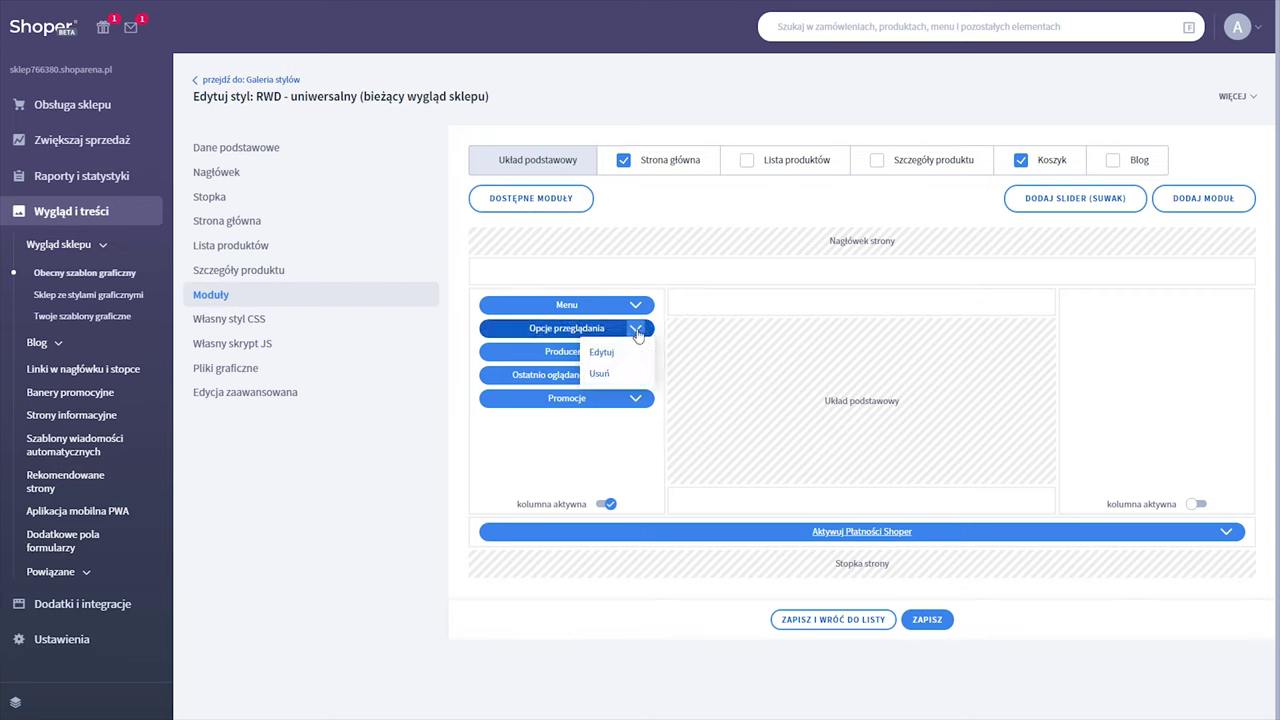
left_click(604, 353)
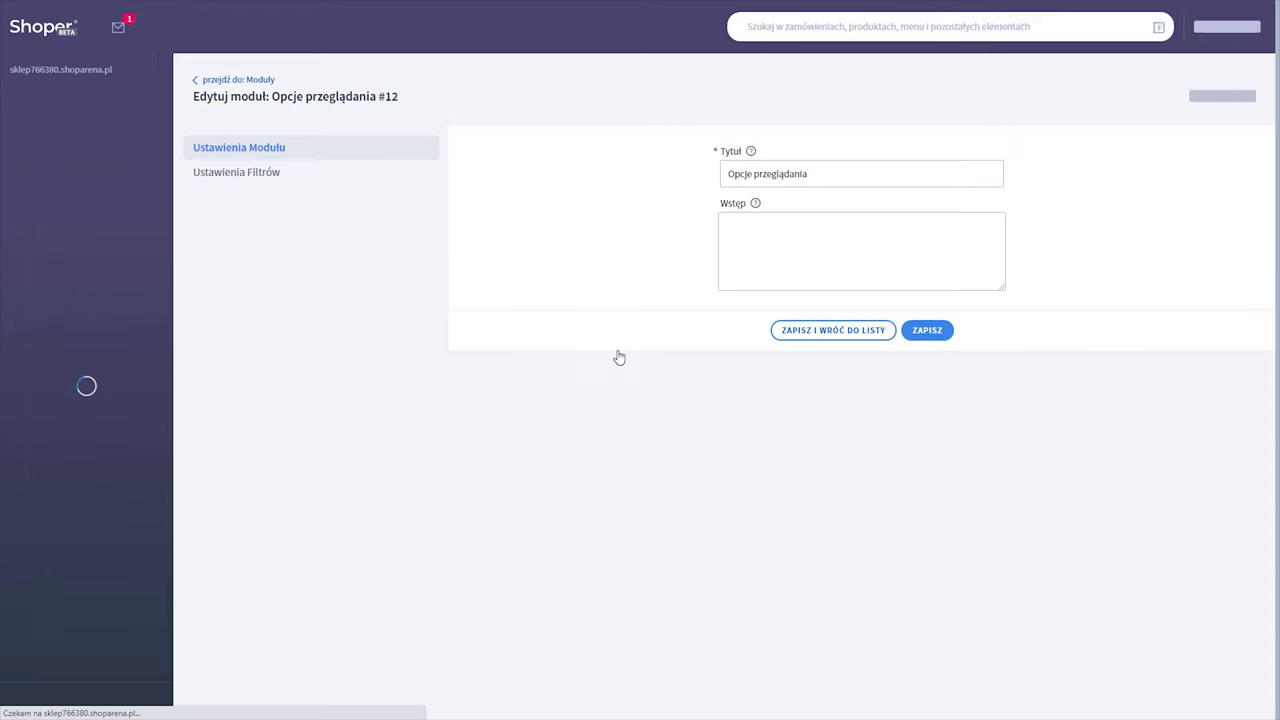
left_click(250, 176)
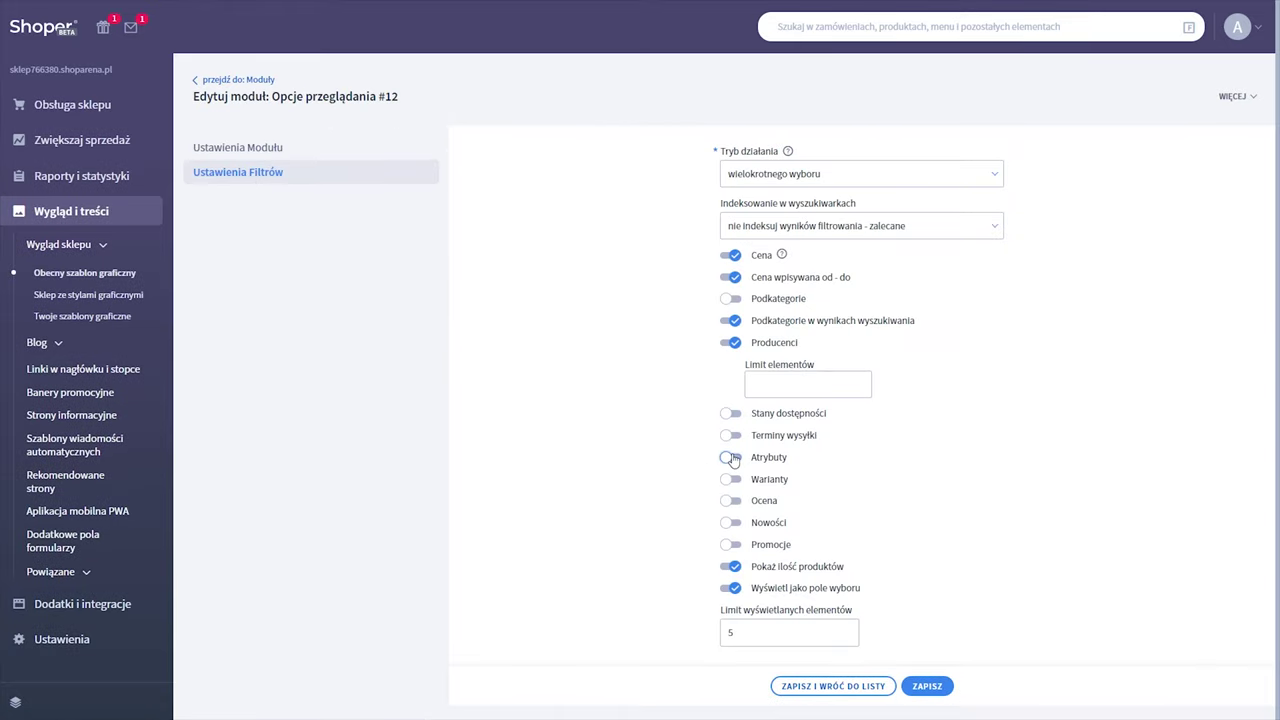
left_click(731, 459)
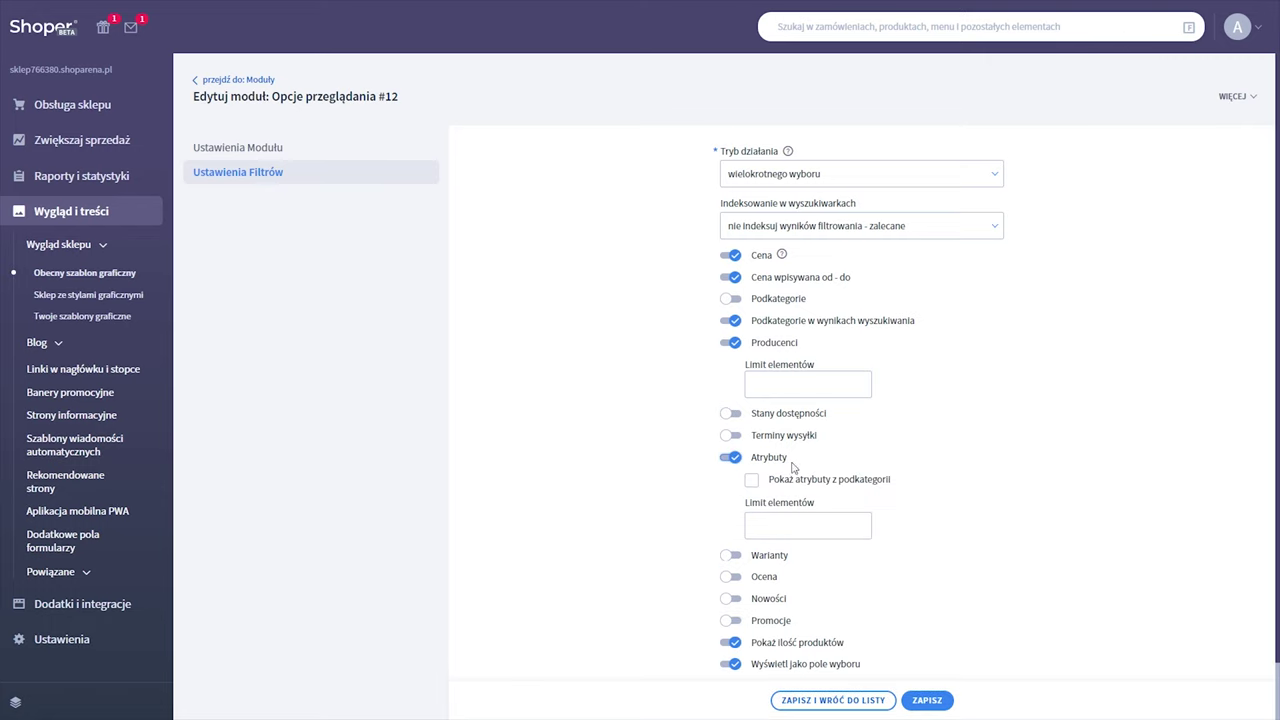
left_click(927, 701)
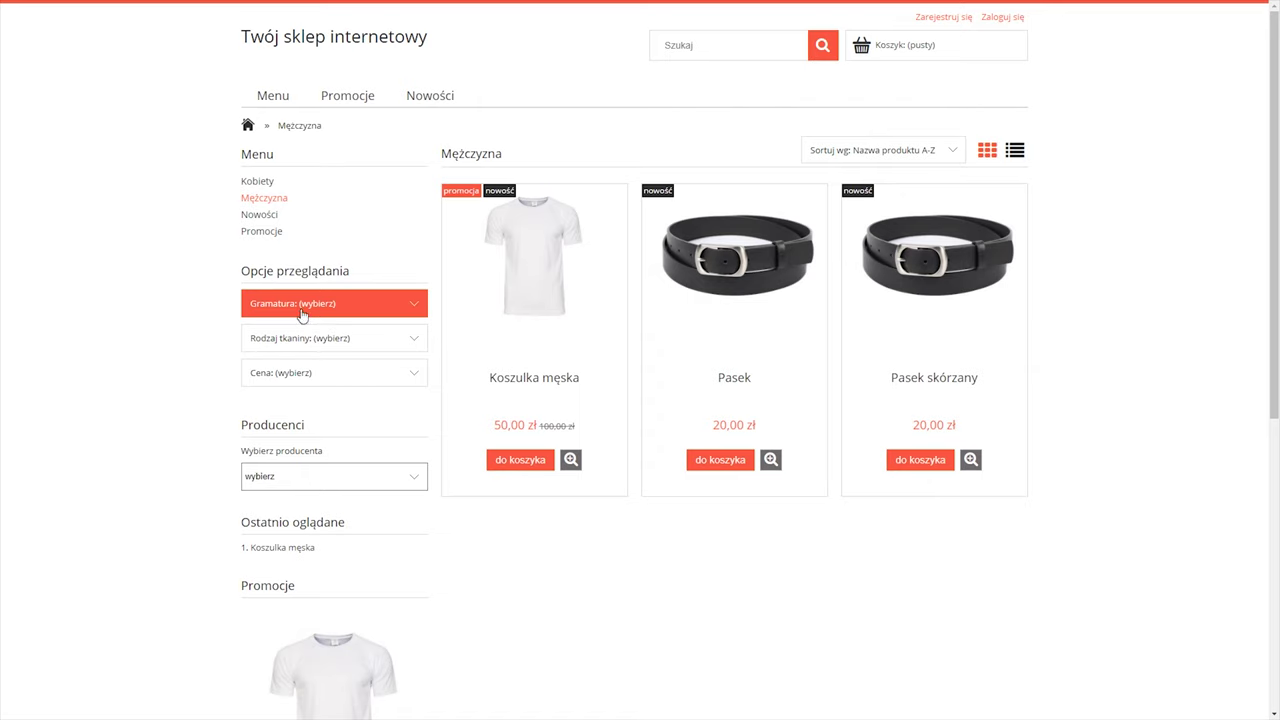
Filter the storefront's Mężczyzna category by Gramatura 150g/m2 and Rodzaj tkaniny Bawełna.
left_click(301, 313)
left_click(245, 340)
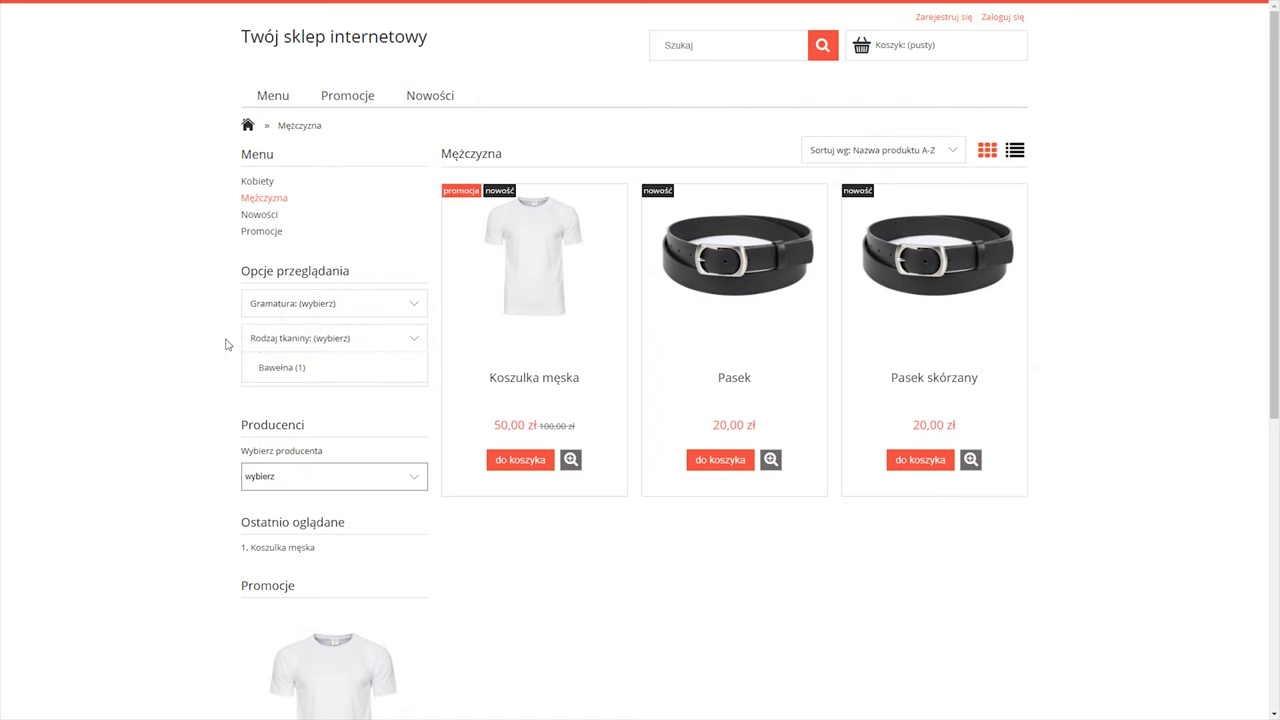
left_click(268, 313)
mouse_move(366, 308)
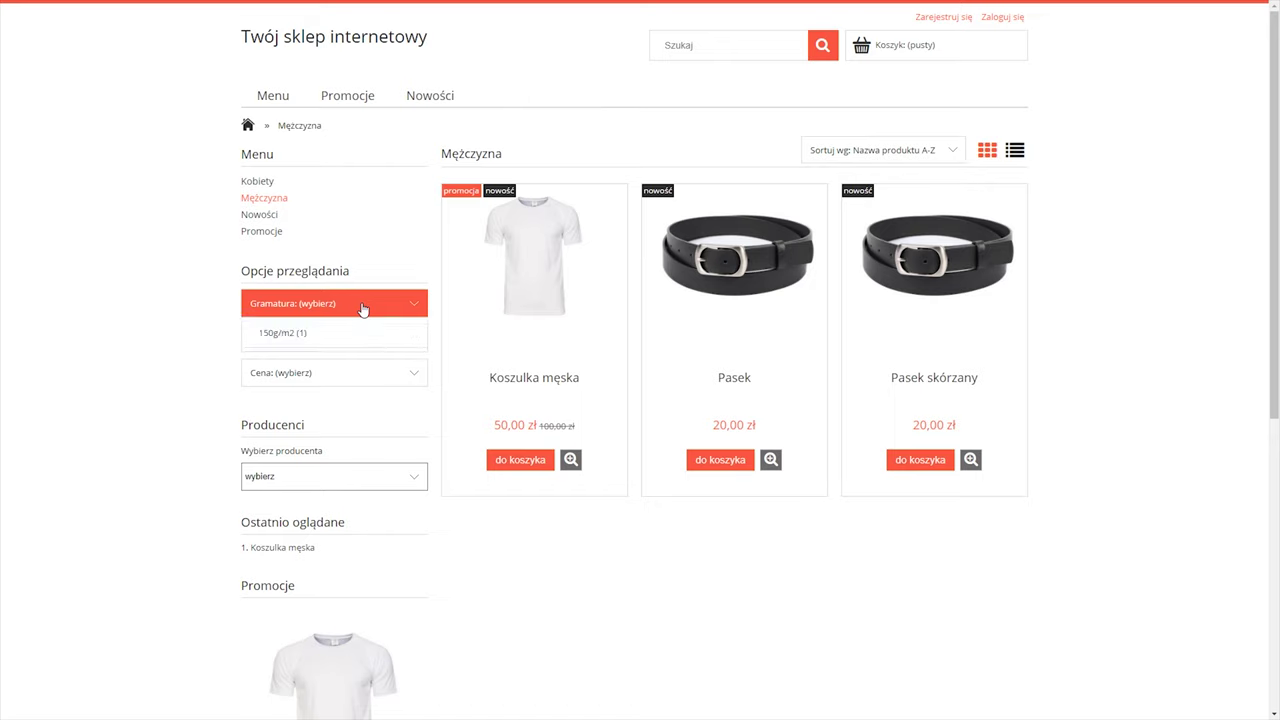
left_click(289, 336)
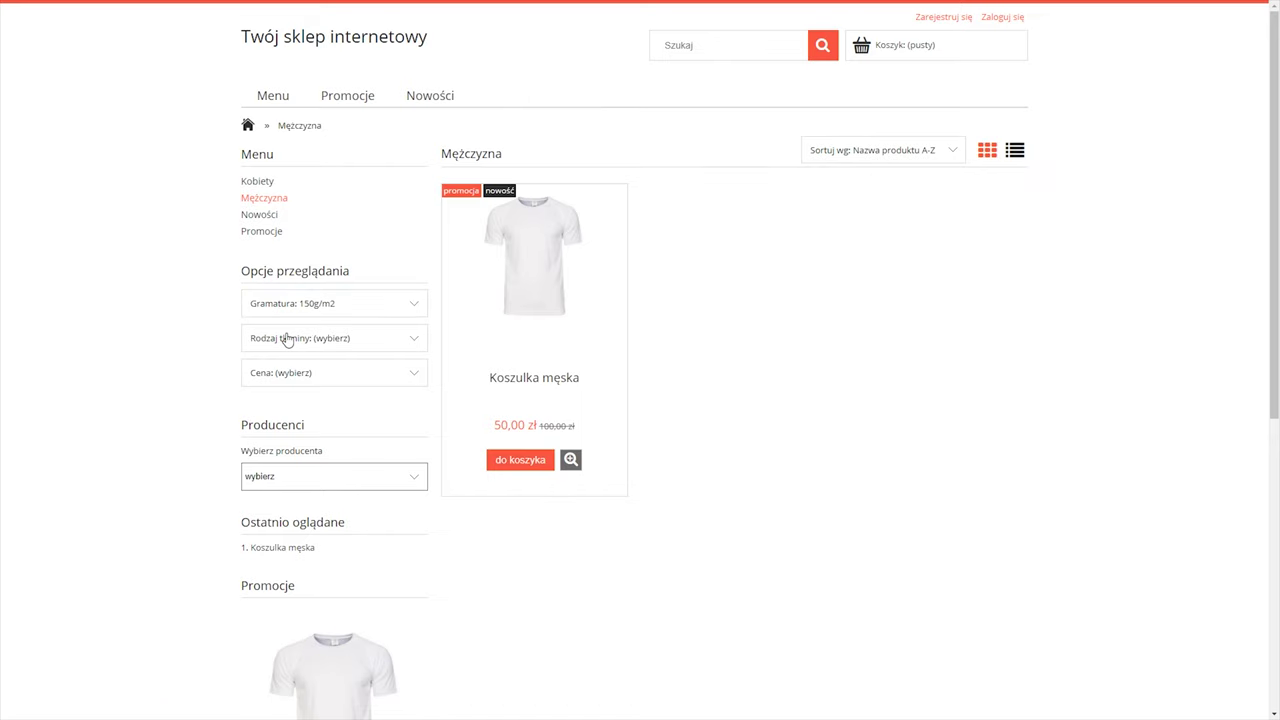
mouse_move(306, 346)
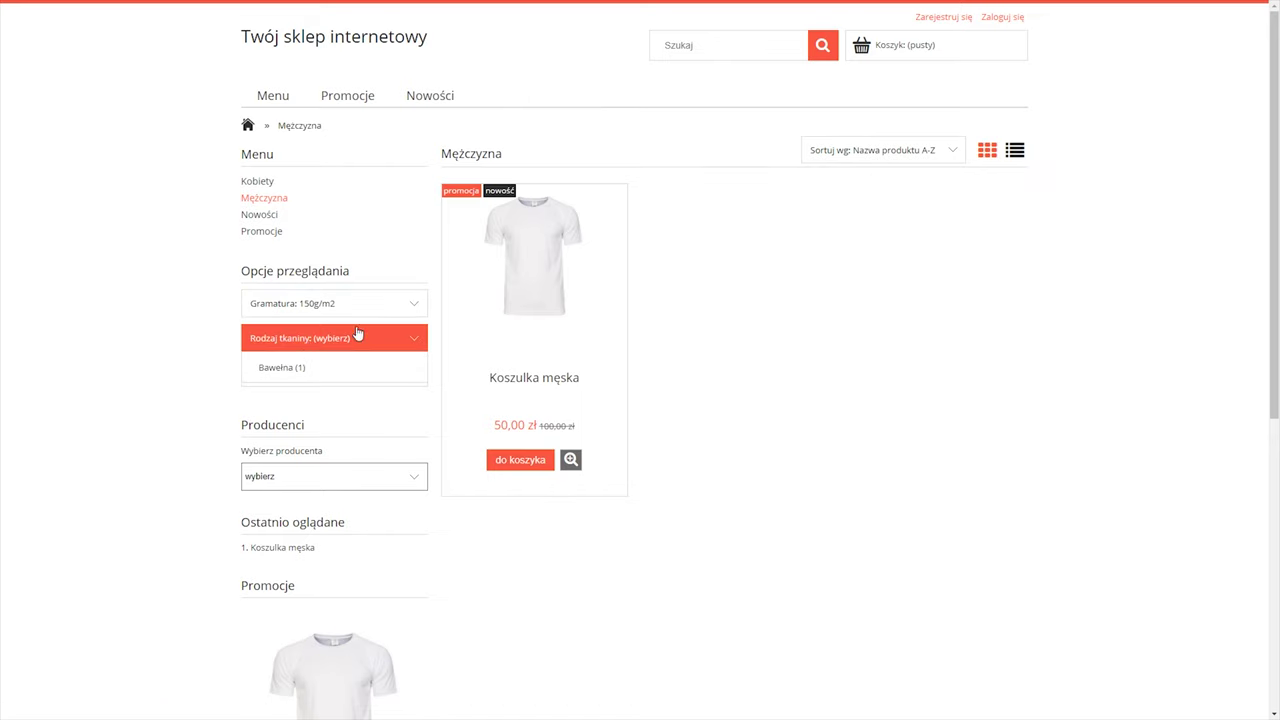
left_click(299, 368)
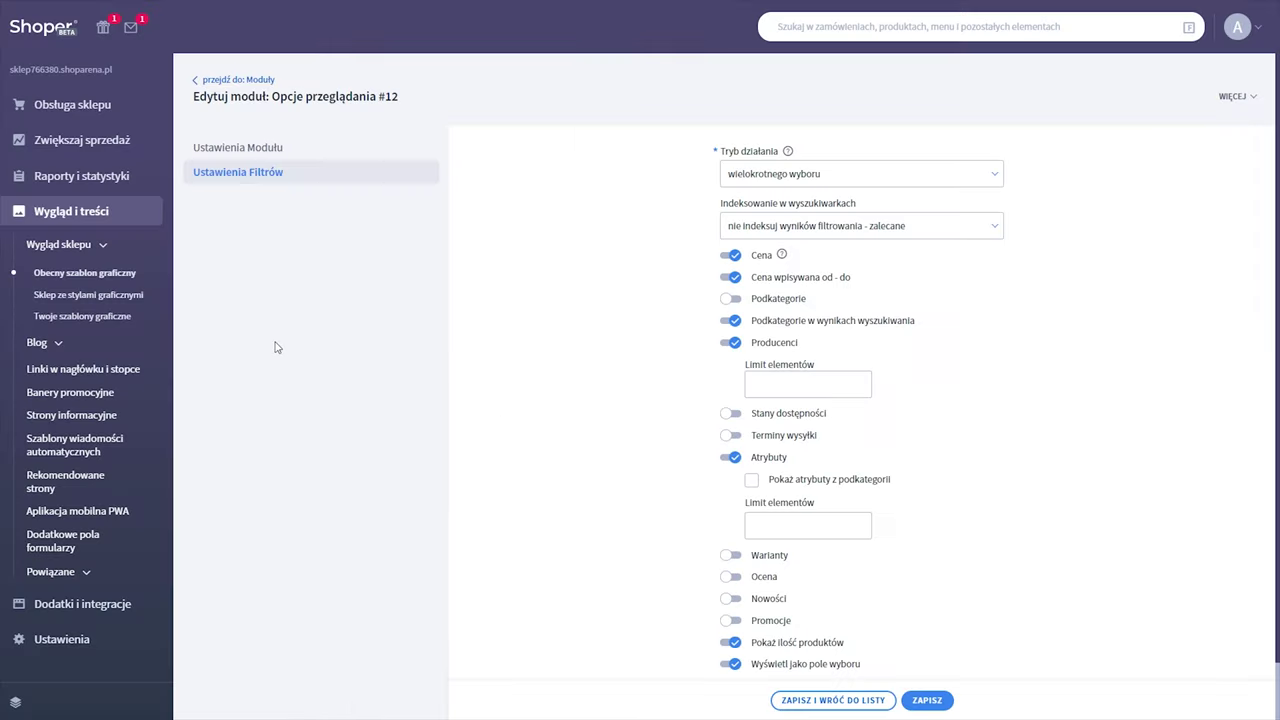
Turn off Pokaż w opcjach przeglądania for the Koszulki attribute set and save it.
left_click(76, 105)
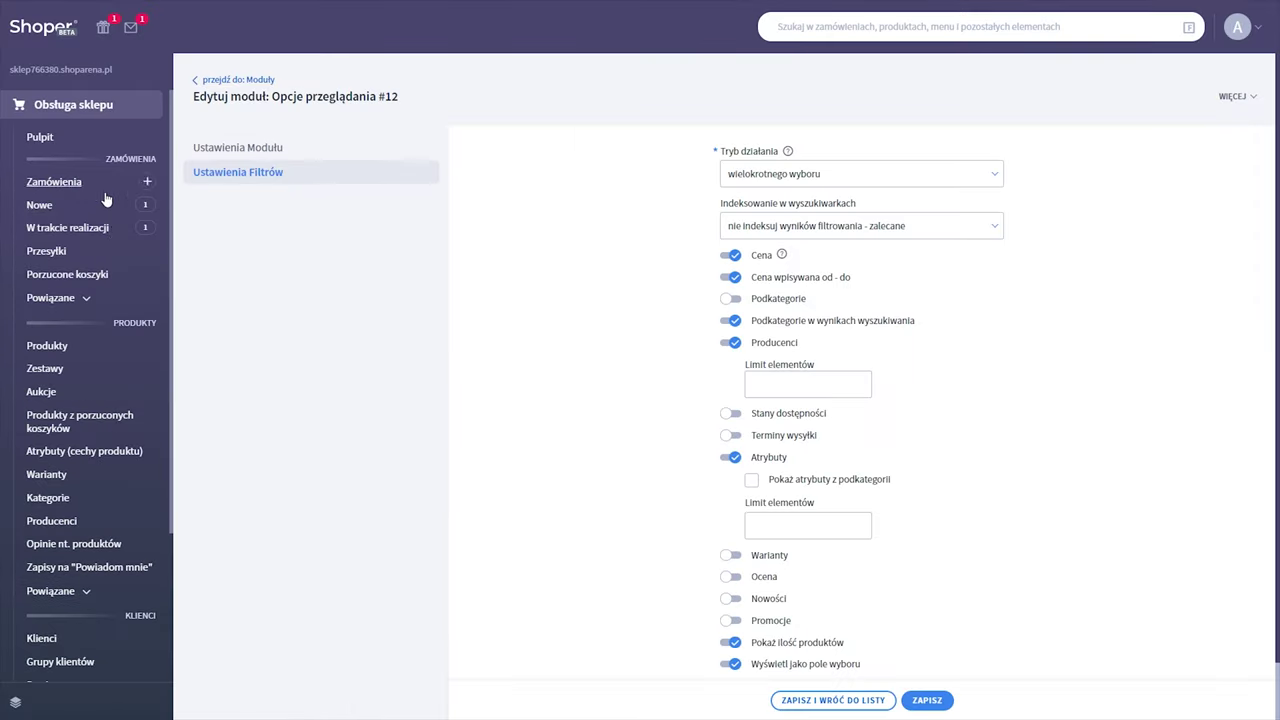
left_click(72, 450)
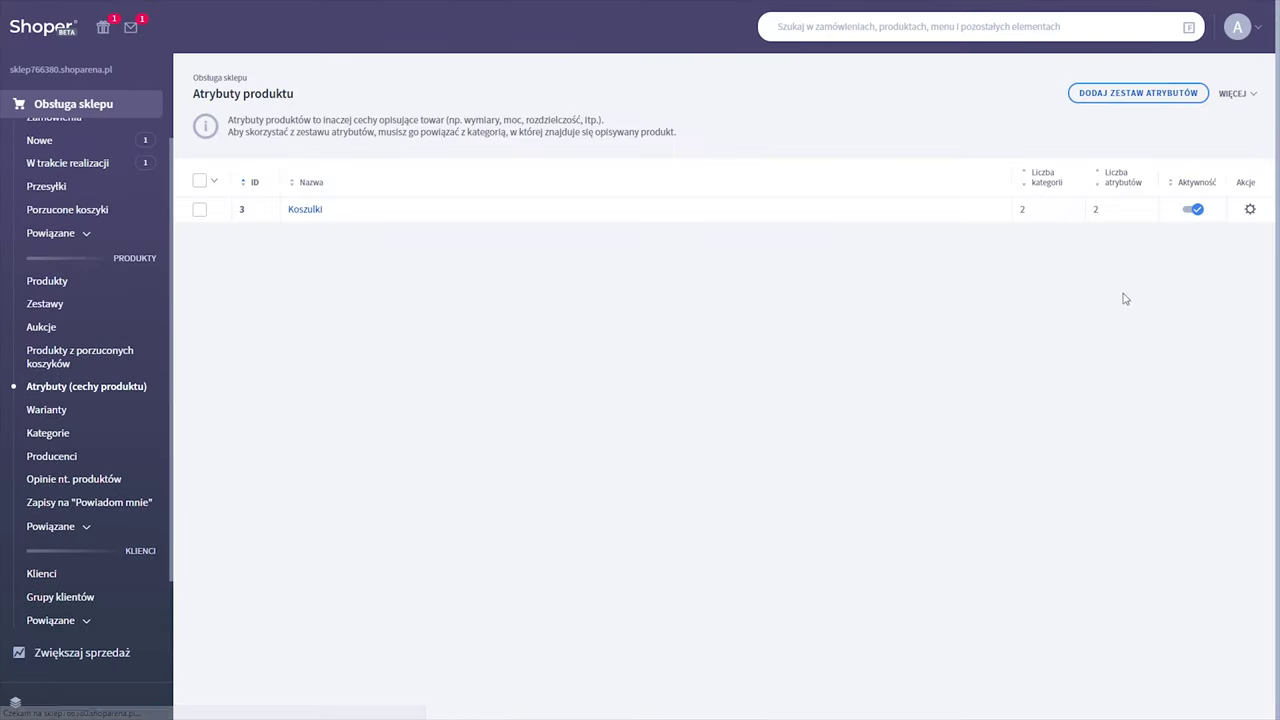
left_click(1249, 209)
left_click(1212, 240)
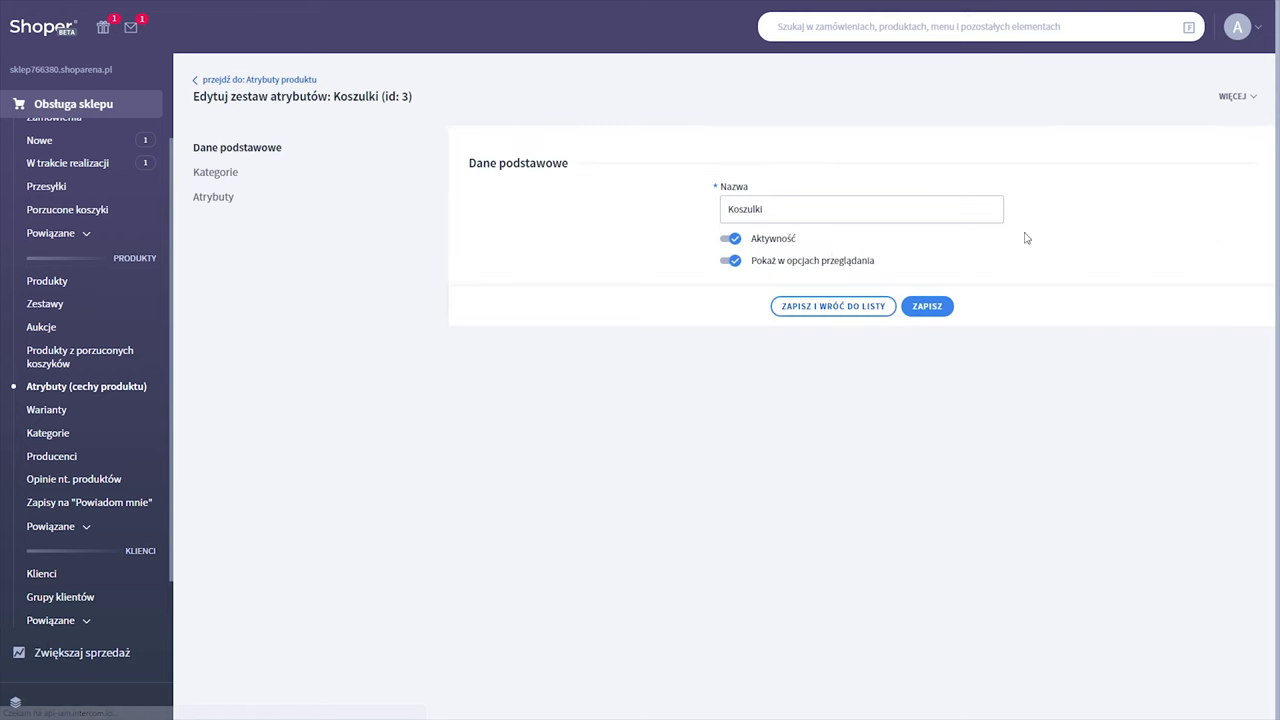
left_click(737, 262)
left_click(918, 312)
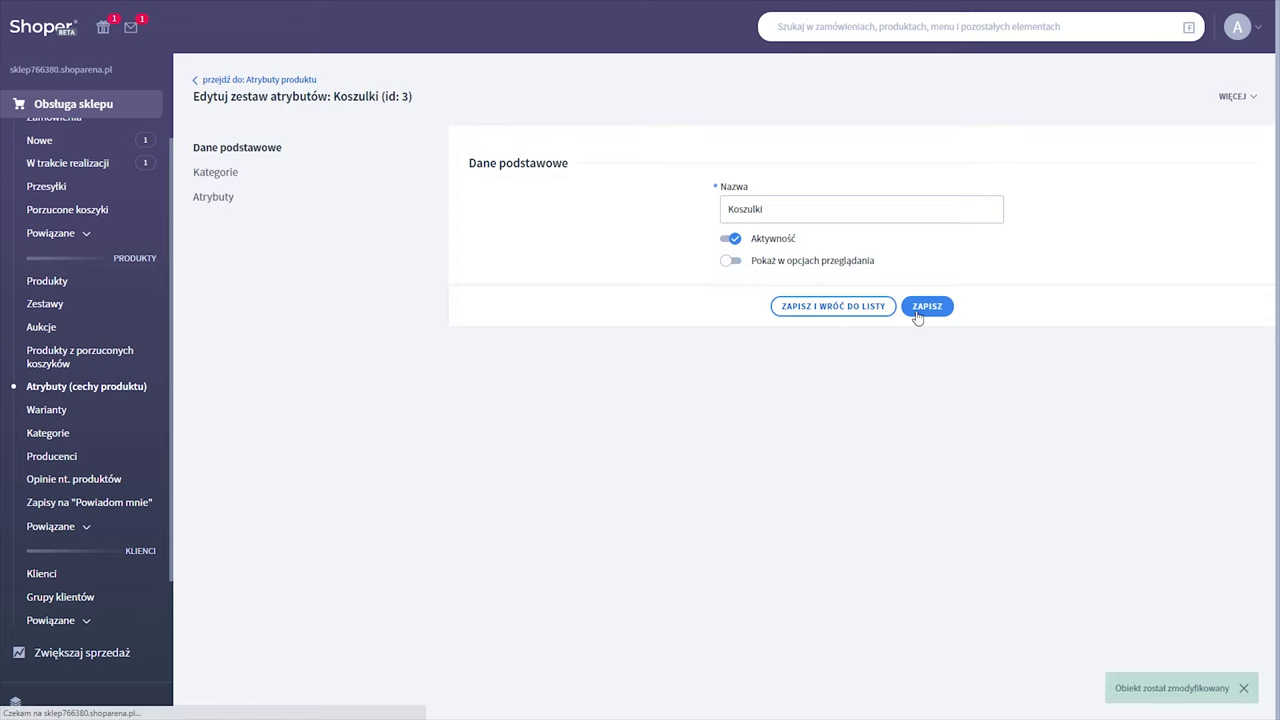
Reload the storefront's Mężczyzna category and check which filters are offered under Opcje przeglądania.
key("ctrl+Tab")
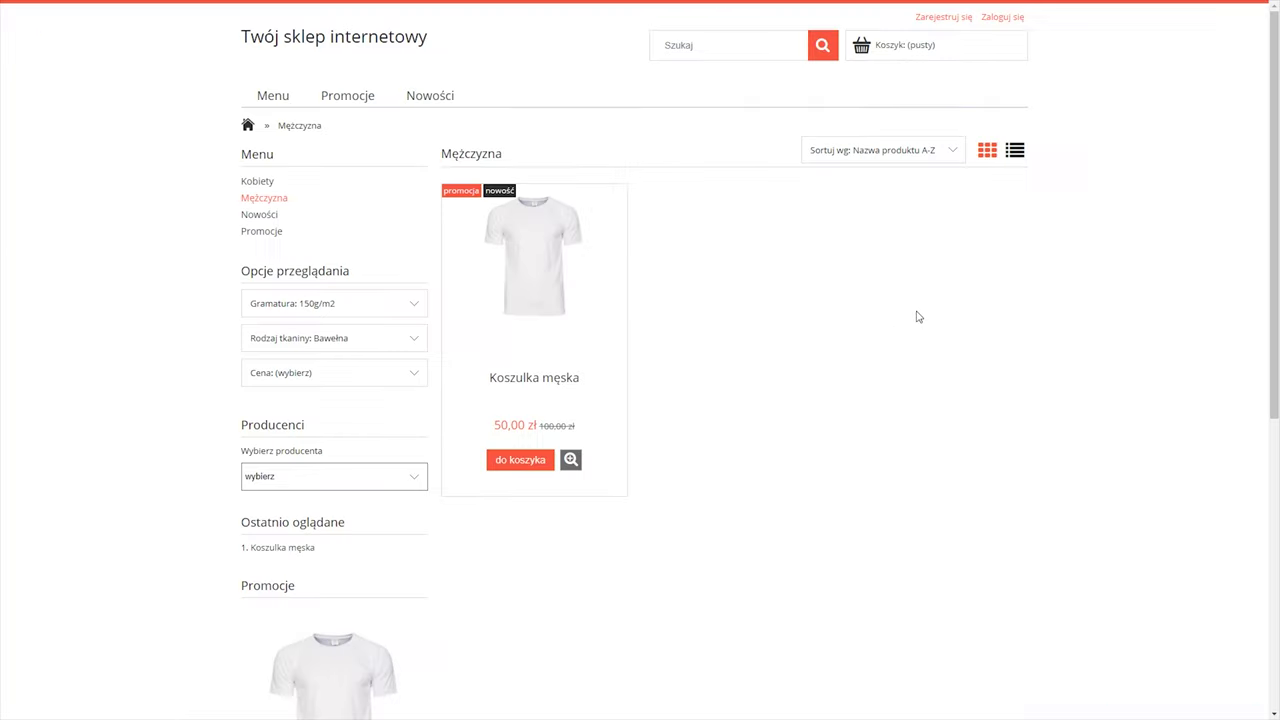
key("F5")
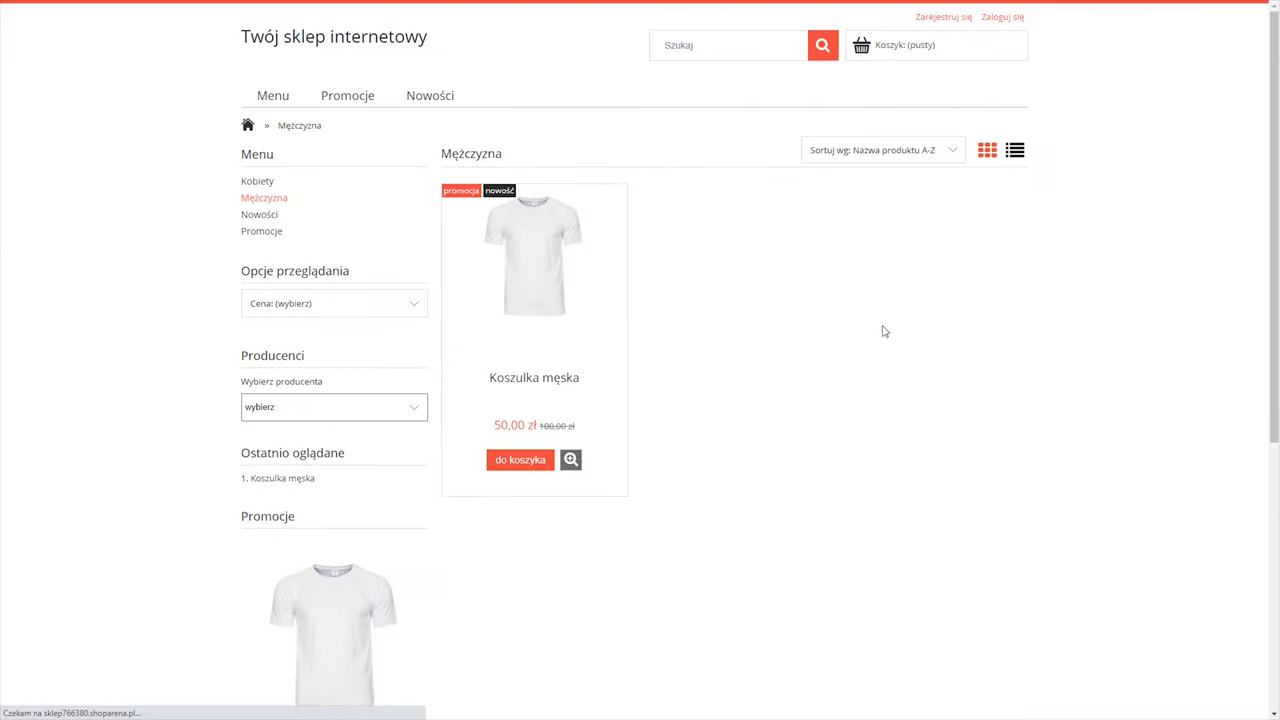
left_click(328, 313)
left_click(328, 313)
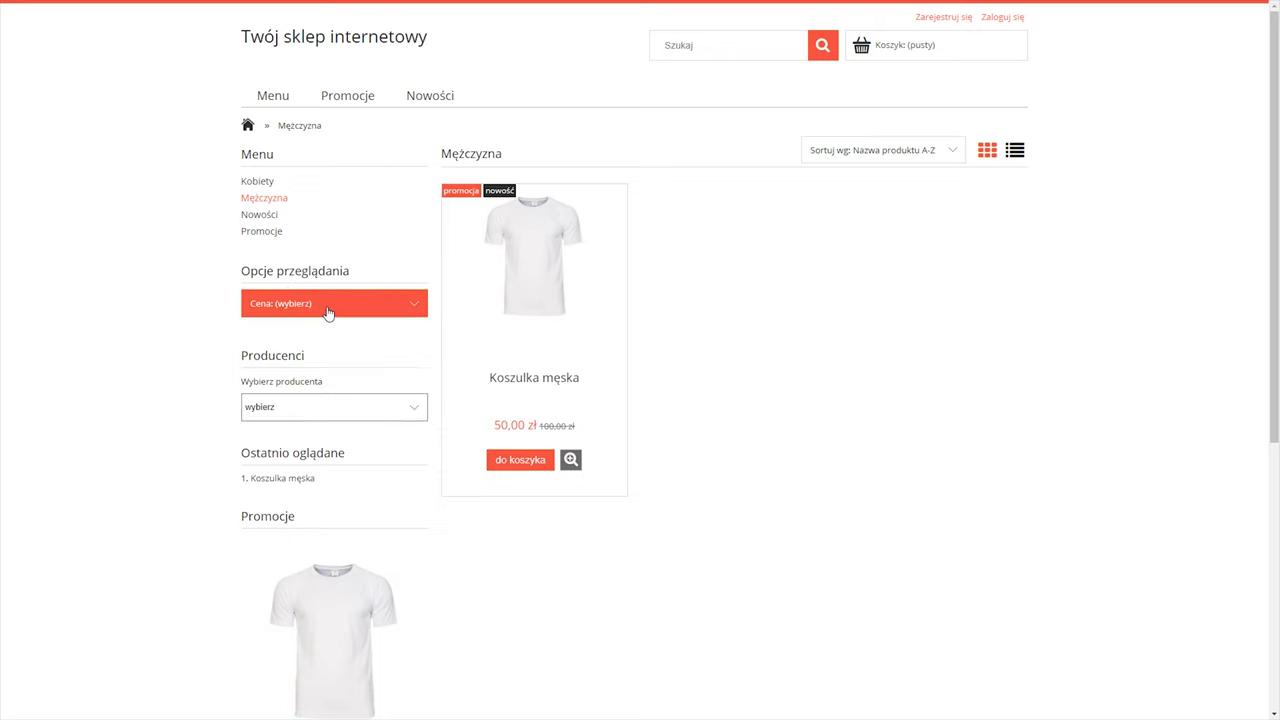
left_click(328, 313)
left_click(328, 313)
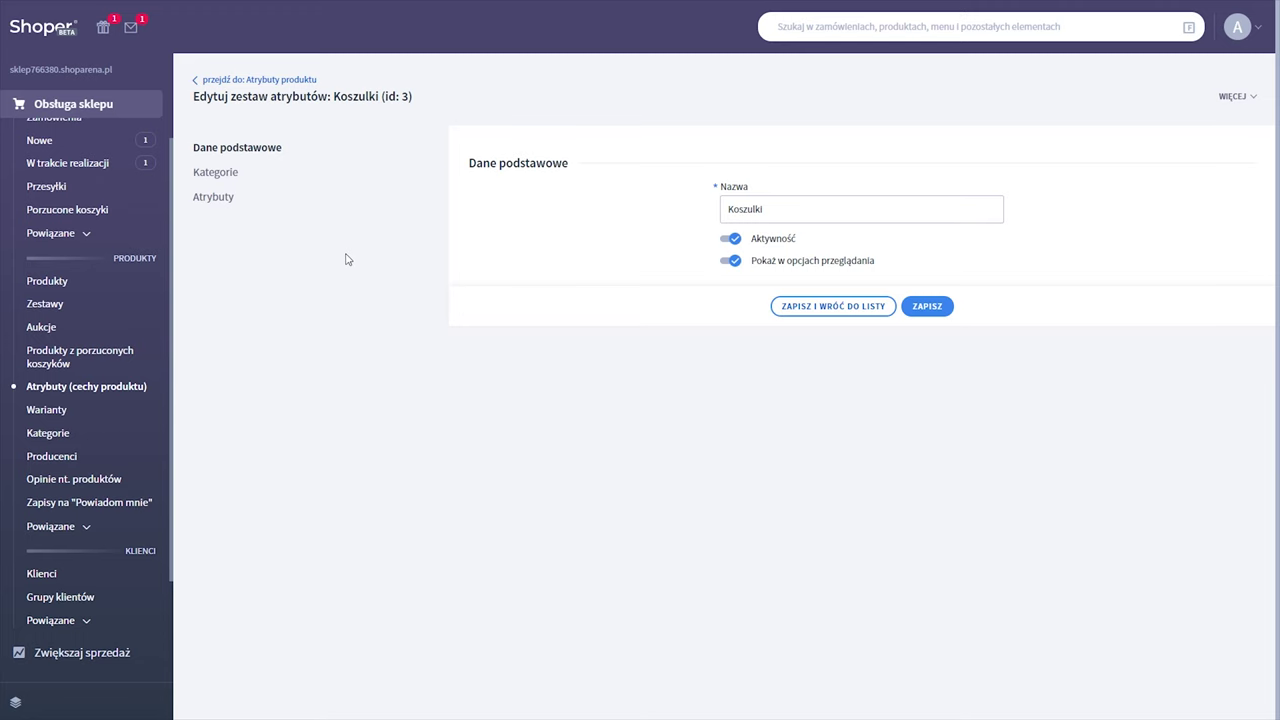
Review the Koszulki set's Pokaż w opcjach przeglądania setting and its links to the Kobiety and Mężczyzna categories.
left_click_drag(194, 91, 388, 95)
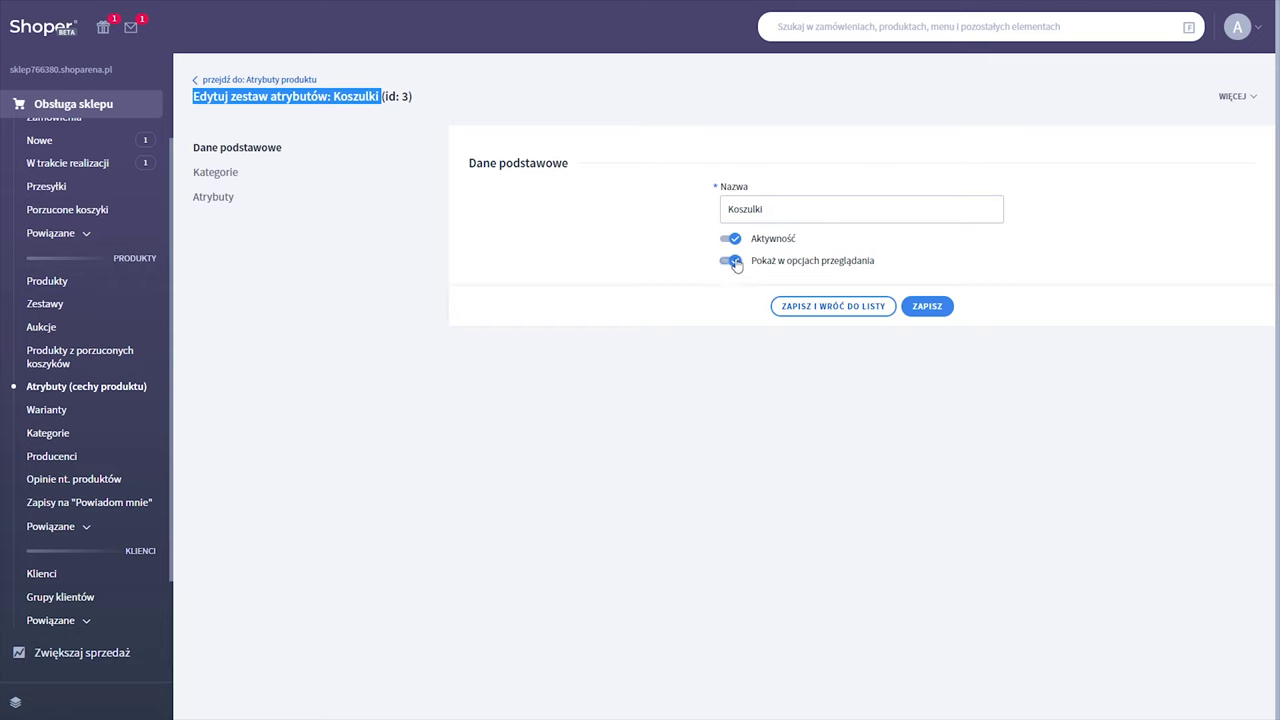
left_click(736, 264)
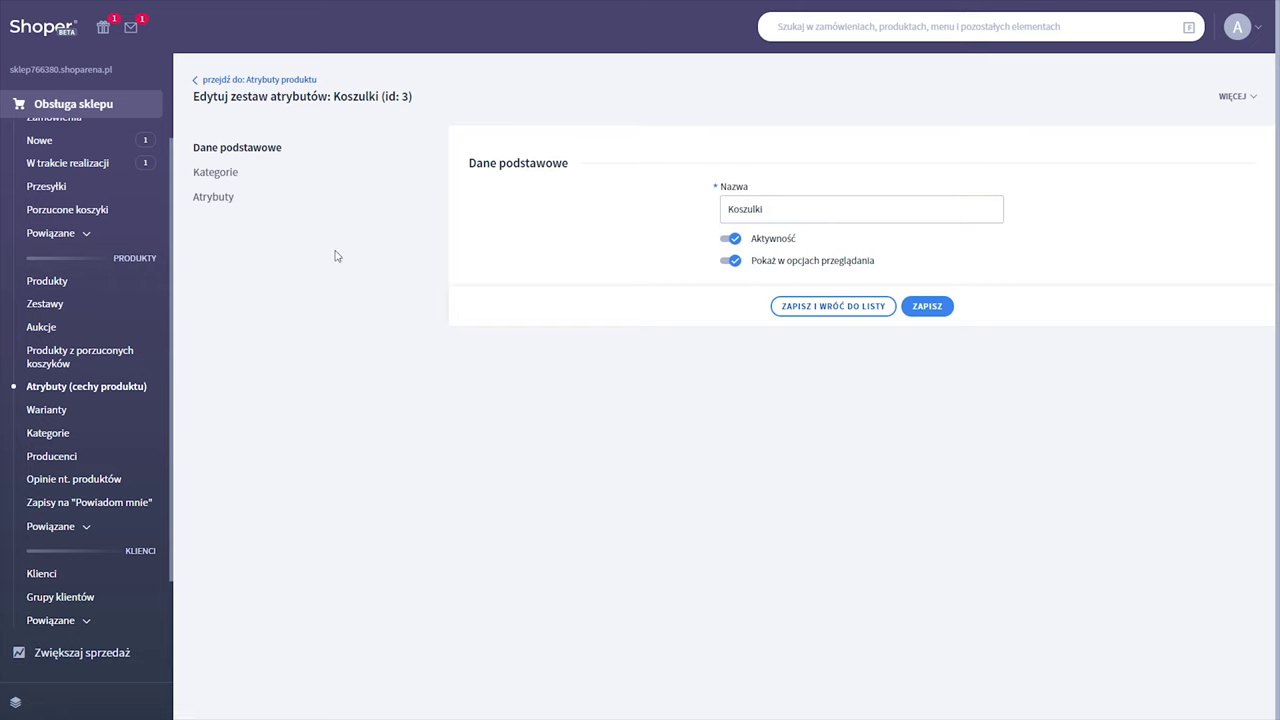
left_click(224, 182)
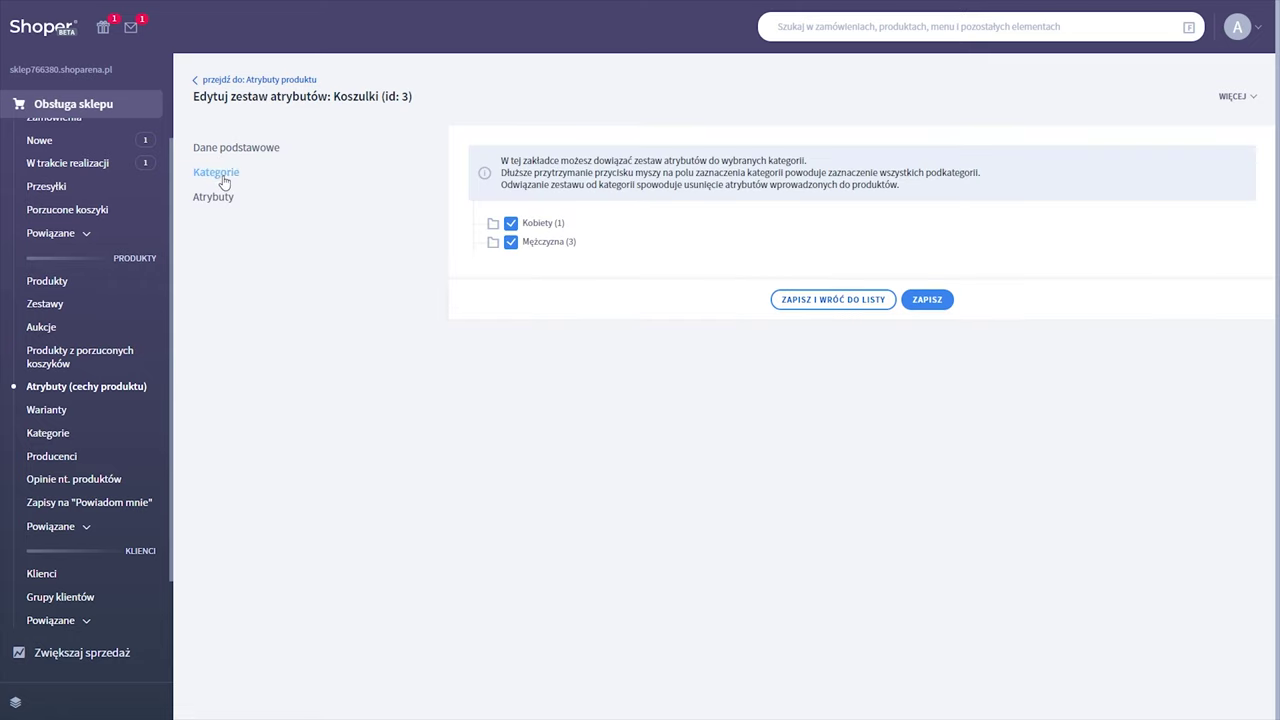
left_click(511, 223)
left_click(511, 242)
left_click(511, 223)
left_click(511, 242)
left_click(511, 223)
left_click(511, 242)
left_click(511, 223)
left_click(511, 243)
Start a new attribute in the Koszulki set and name it Długi rękaw.
left_click(227, 202)
left_click(541, 161)
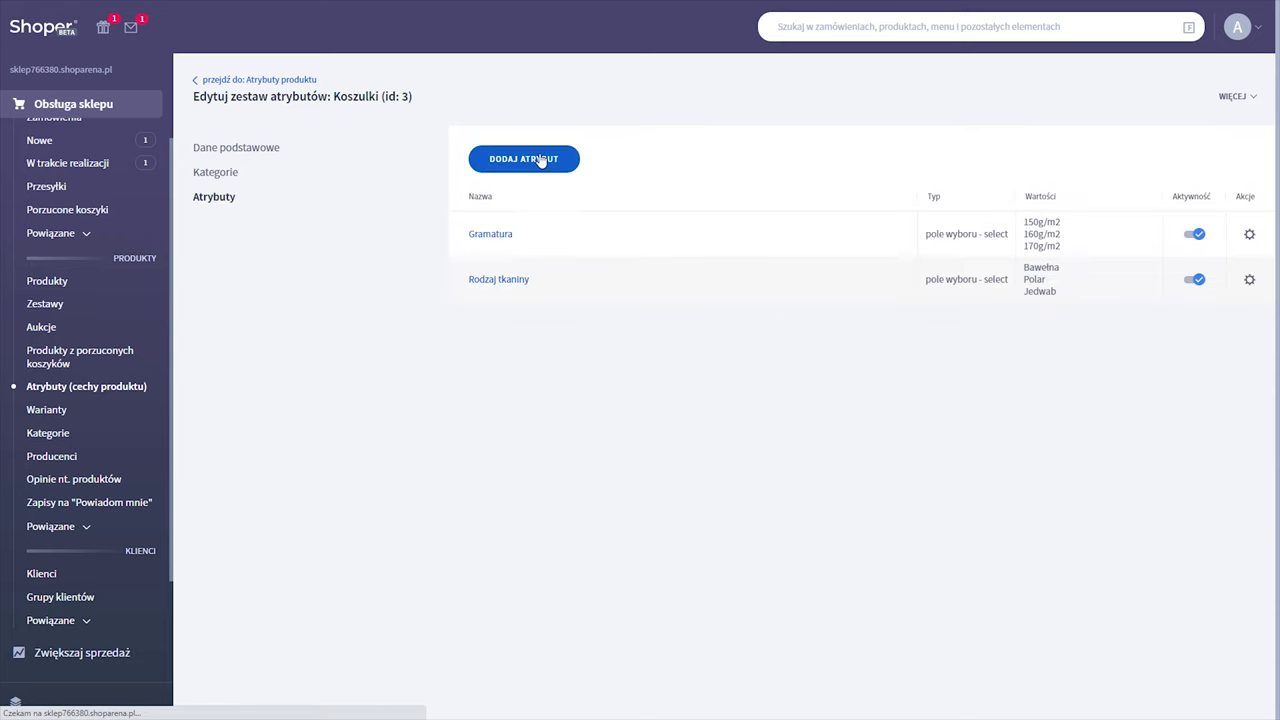
left_click(616, 204)
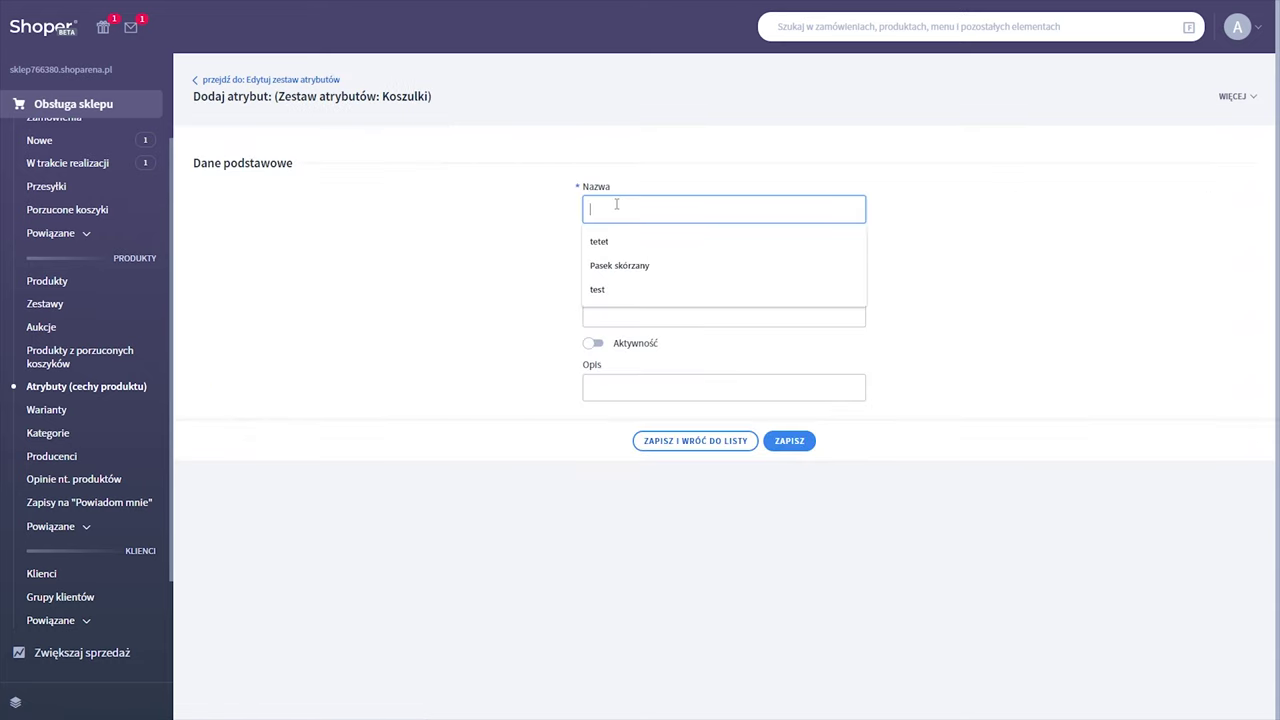
left_click_drag(277, 96, 427, 96)
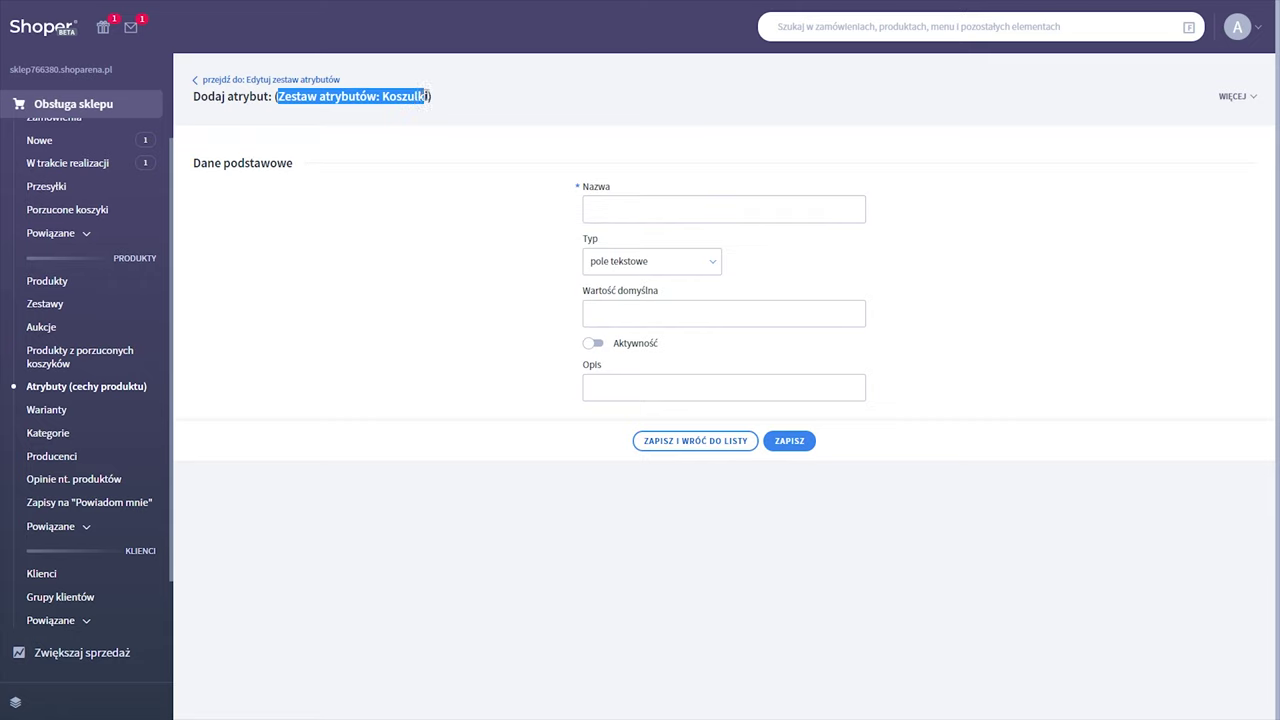
left_click(625, 209)
type("Długi rękaw")
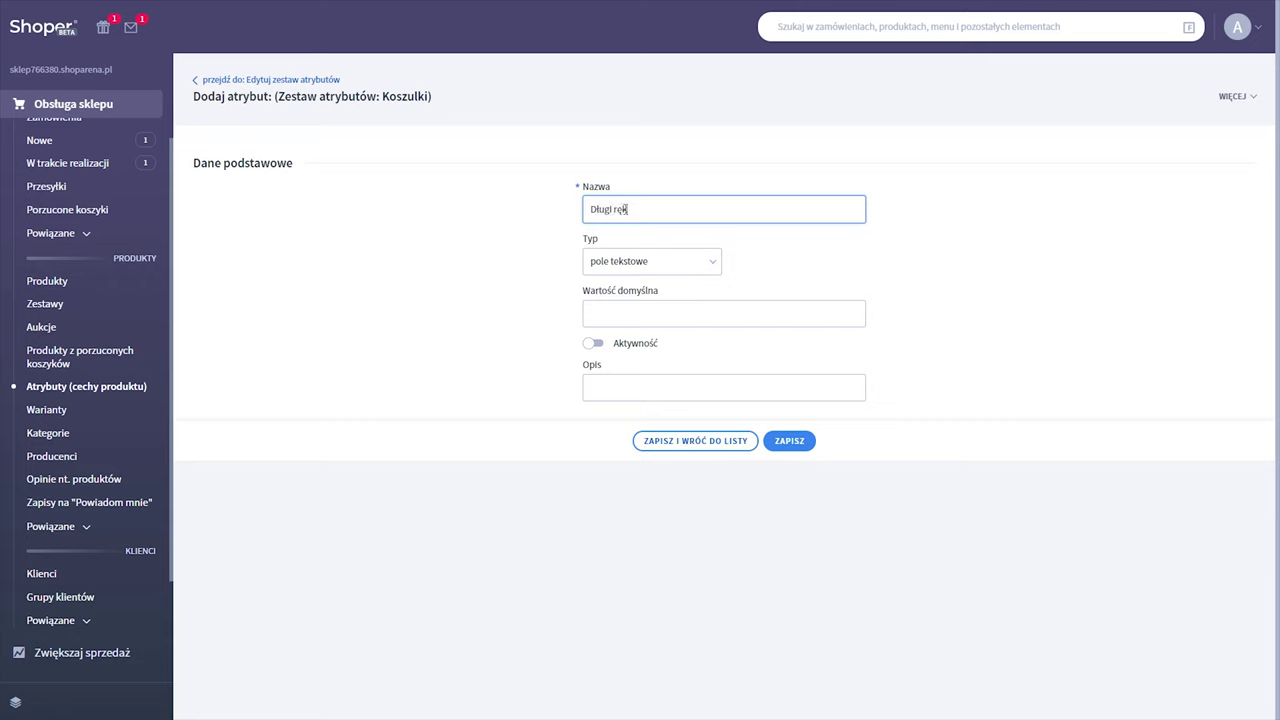
Set the Długi rękaw attribute's type to pole wyboru - checkbox, activate it and save.
left_click(694, 261)
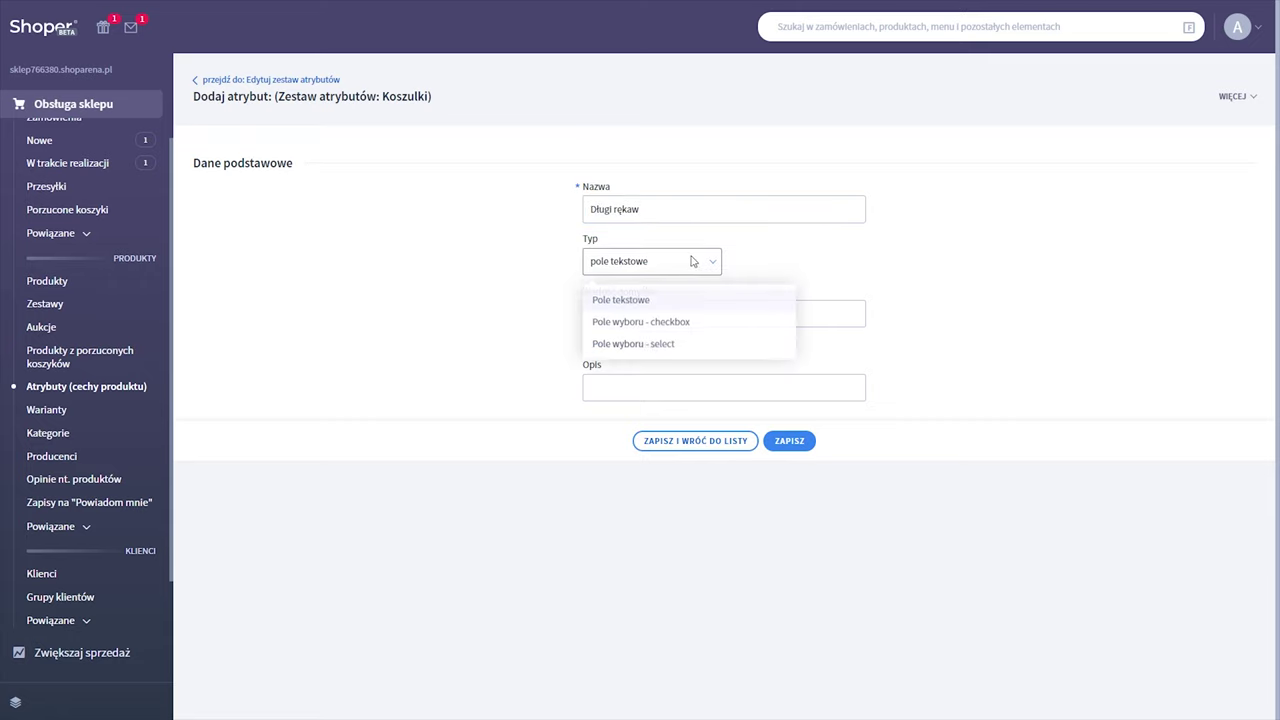
left_click(679, 323)
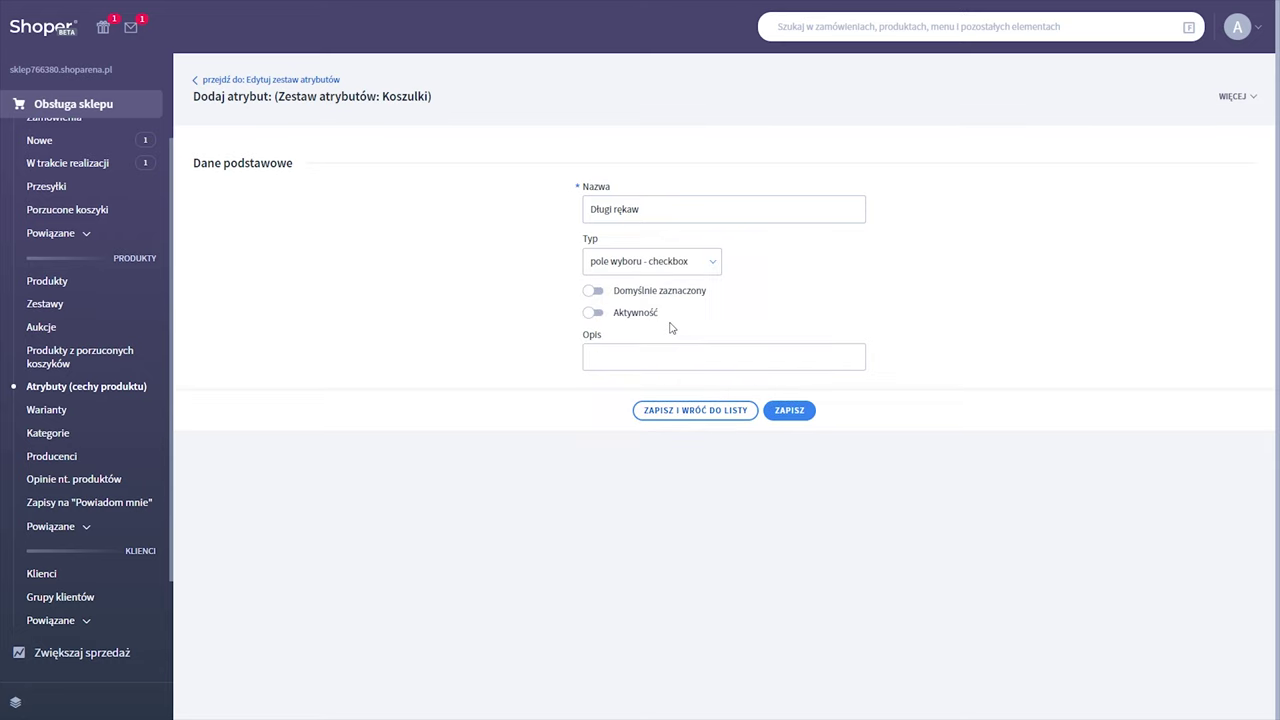
left_click(597, 313)
left_click(801, 410)
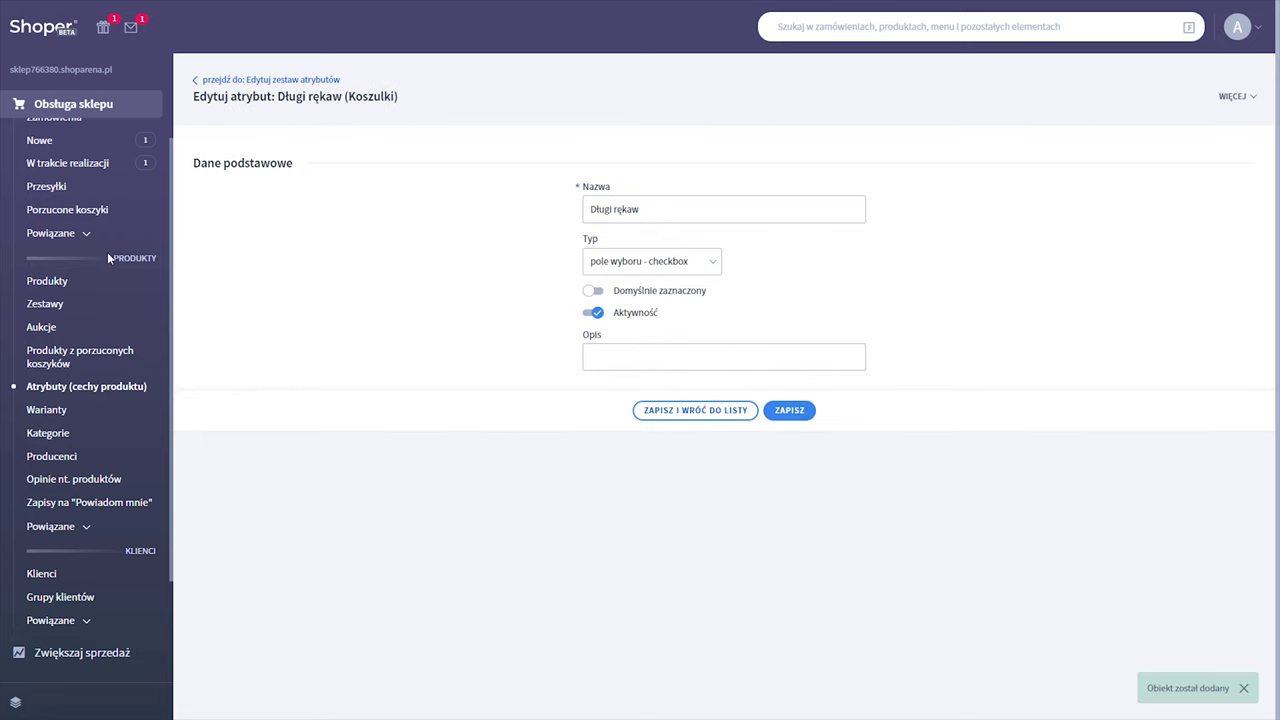
Enable the Długi rękaw attribute for the Koszulka męska product and save the product.
left_click(57, 281)
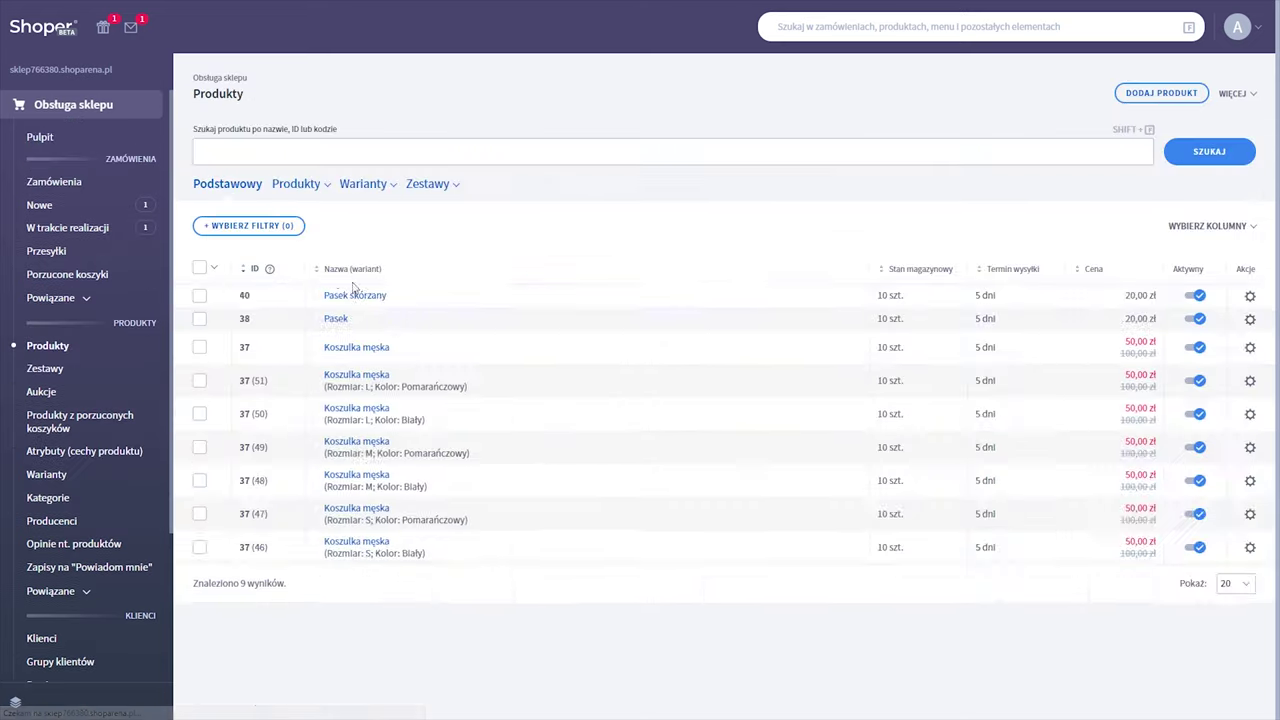
left_click(392, 385)
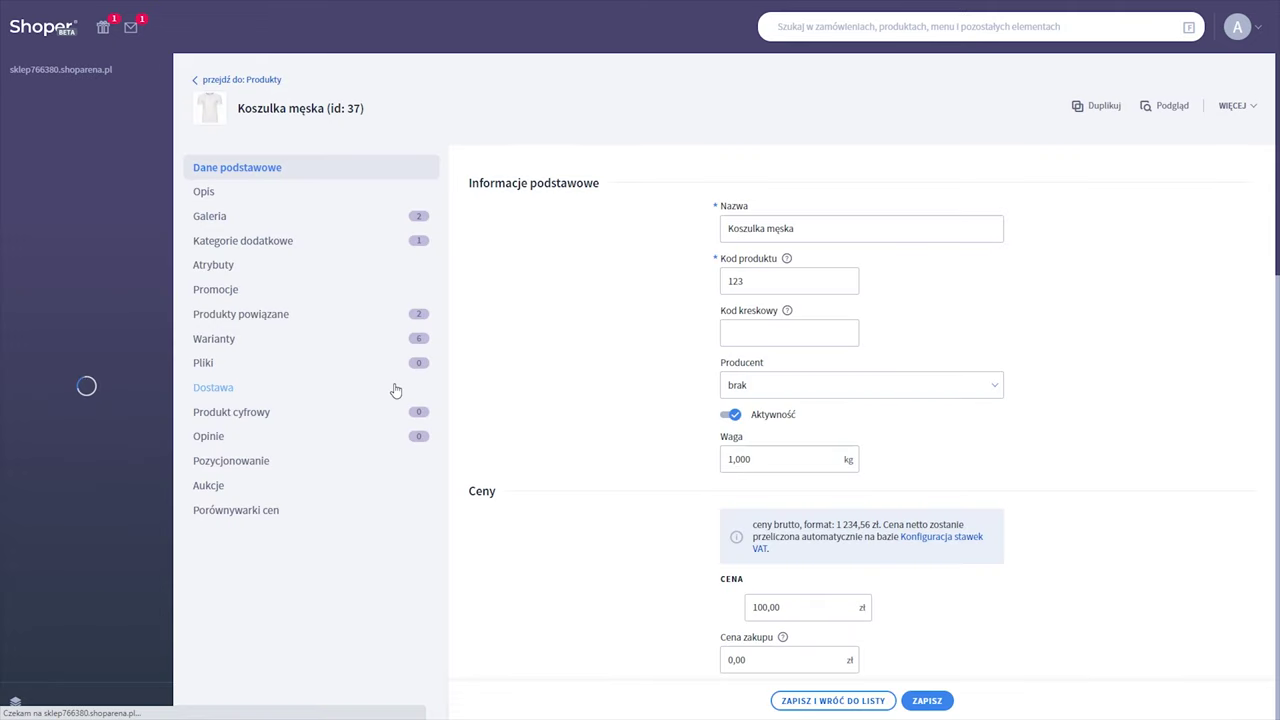
left_click(214, 265)
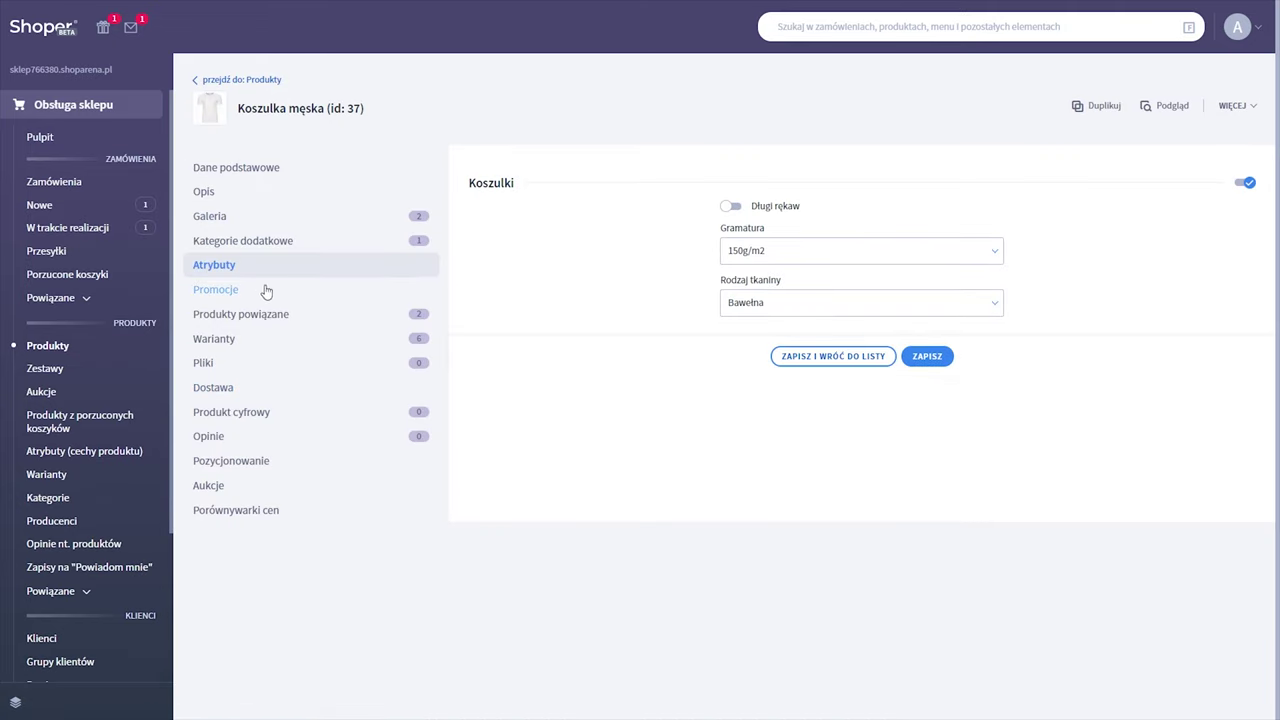
left_click(730, 208)
left_click(730, 208)
left_click(927, 357)
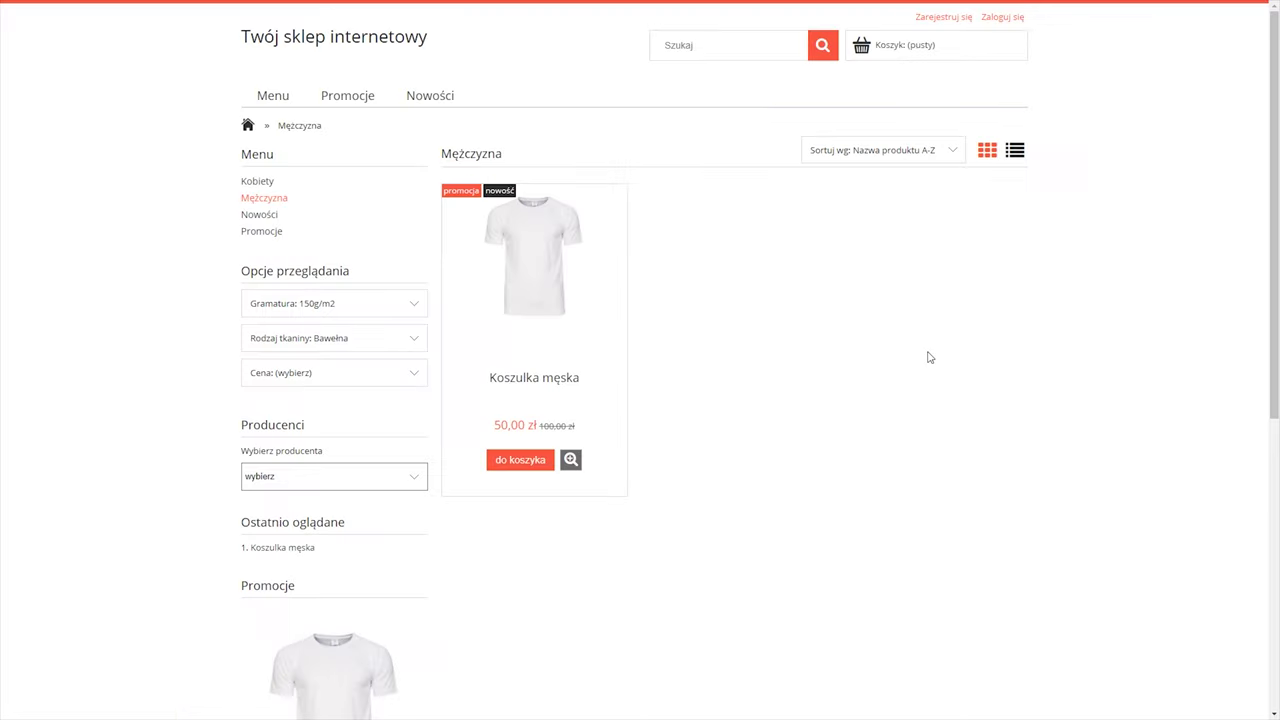
Open Koszulka męska in the storefront and examine the Długi rękaw entry under Dane techniczne.
left_click(530, 271)
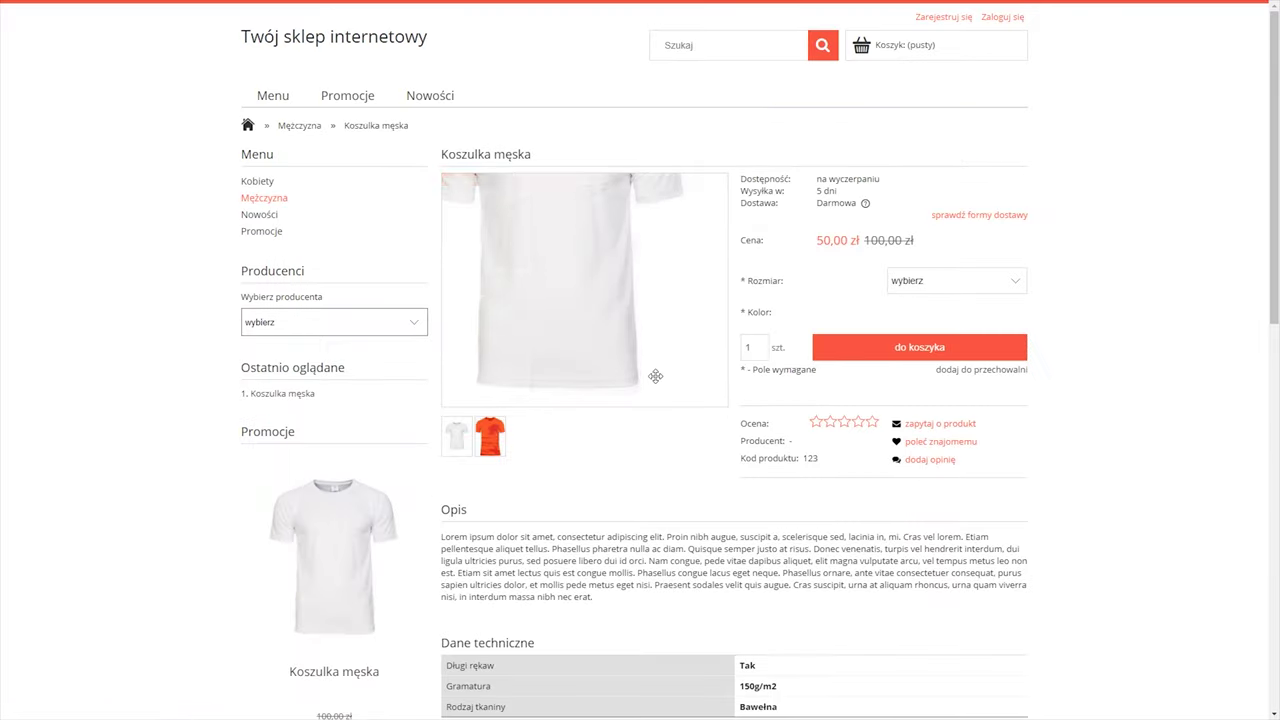
scroll(449, 400, "down", 3)
left_click_drag(447, 397, 507, 399)
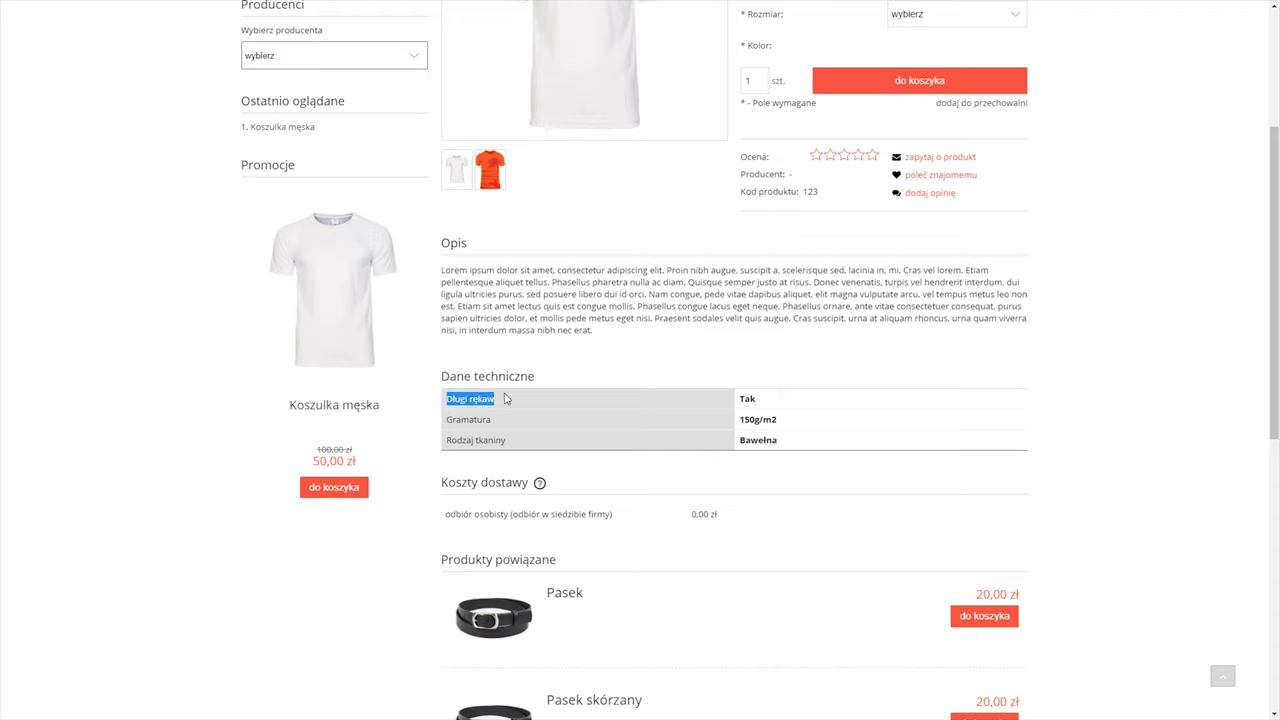
left_click_drag(740, 399, 778, 405)
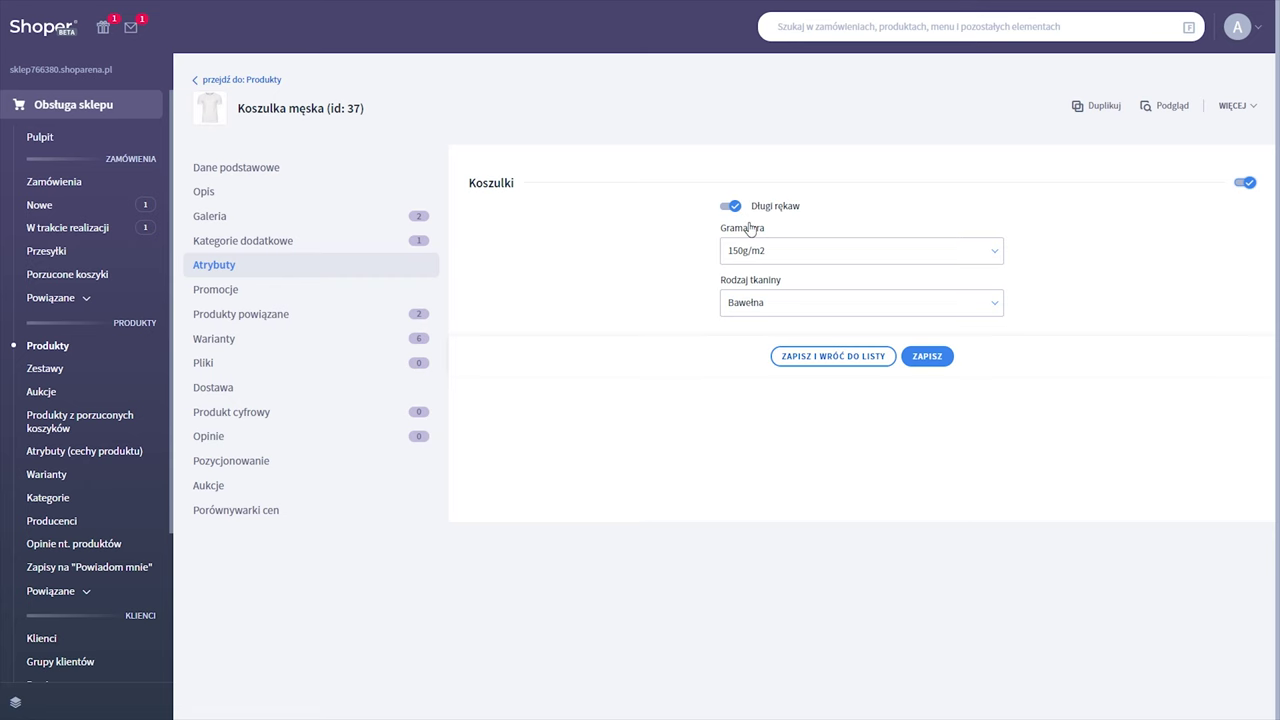
Disable the Długi rękaw attribute for Koszulka męska, save the product and reload its storefront page.
left_click(731, 206)
left_click(916, 356)
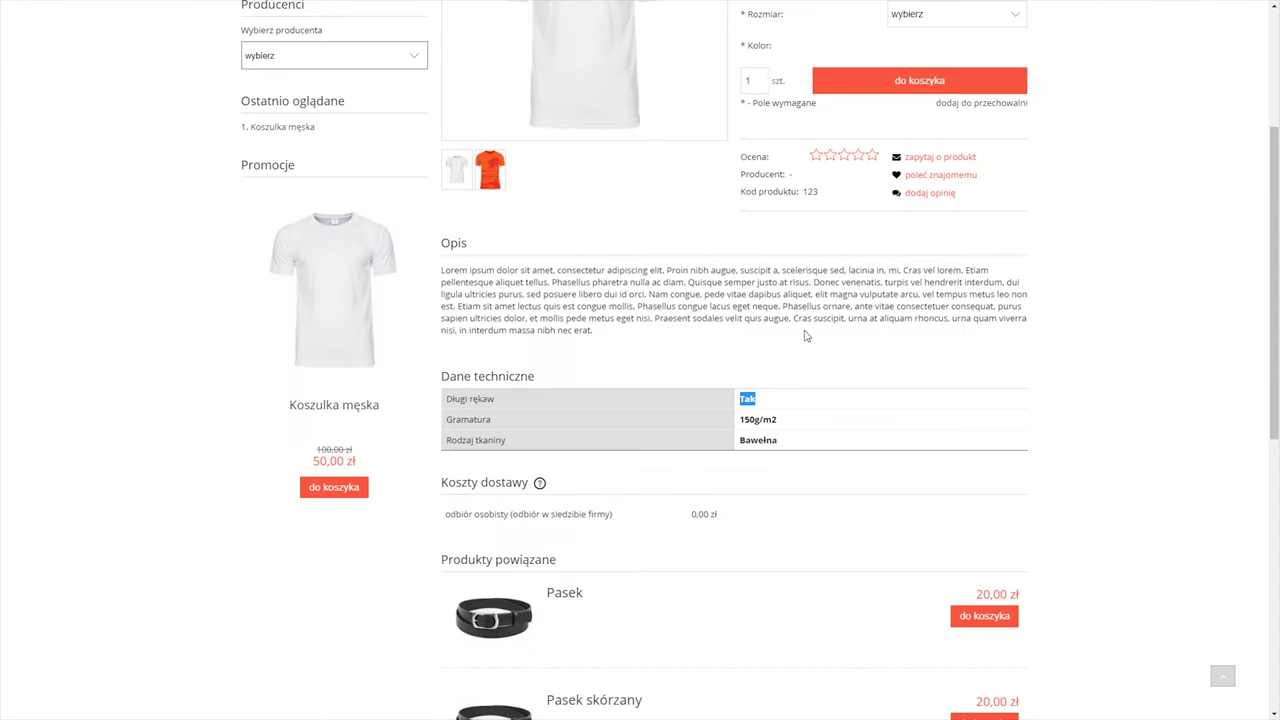
key("F5")
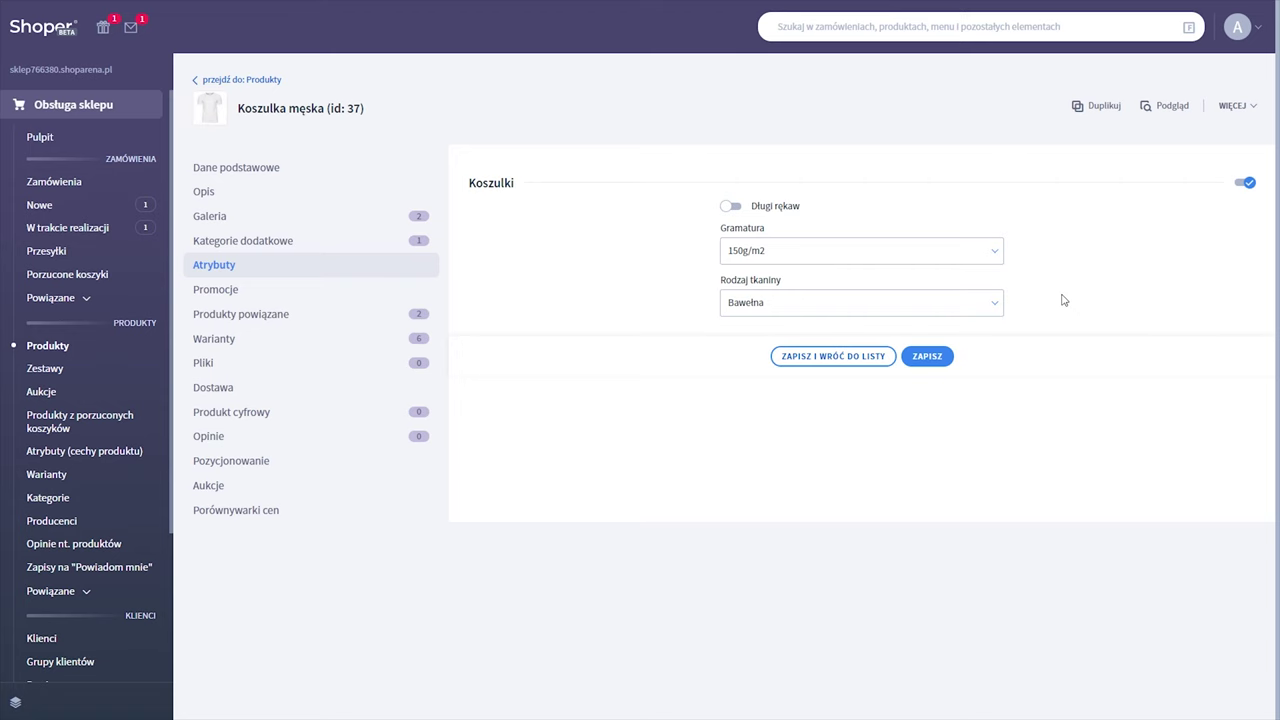
Add an active text-field attribute named Kraj pochodzenia to the Koszulki attribute set and save it.
left_click(56, 452)
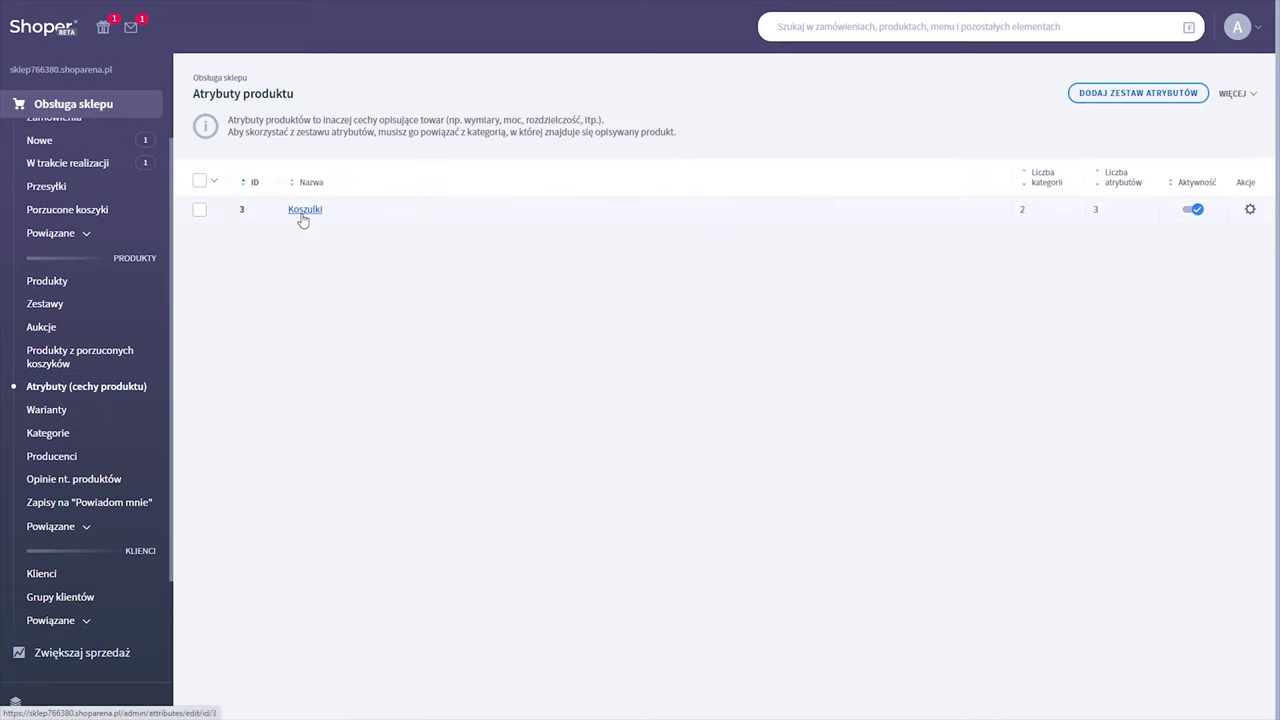
left_click(303, 214)
left_click(230, 199)
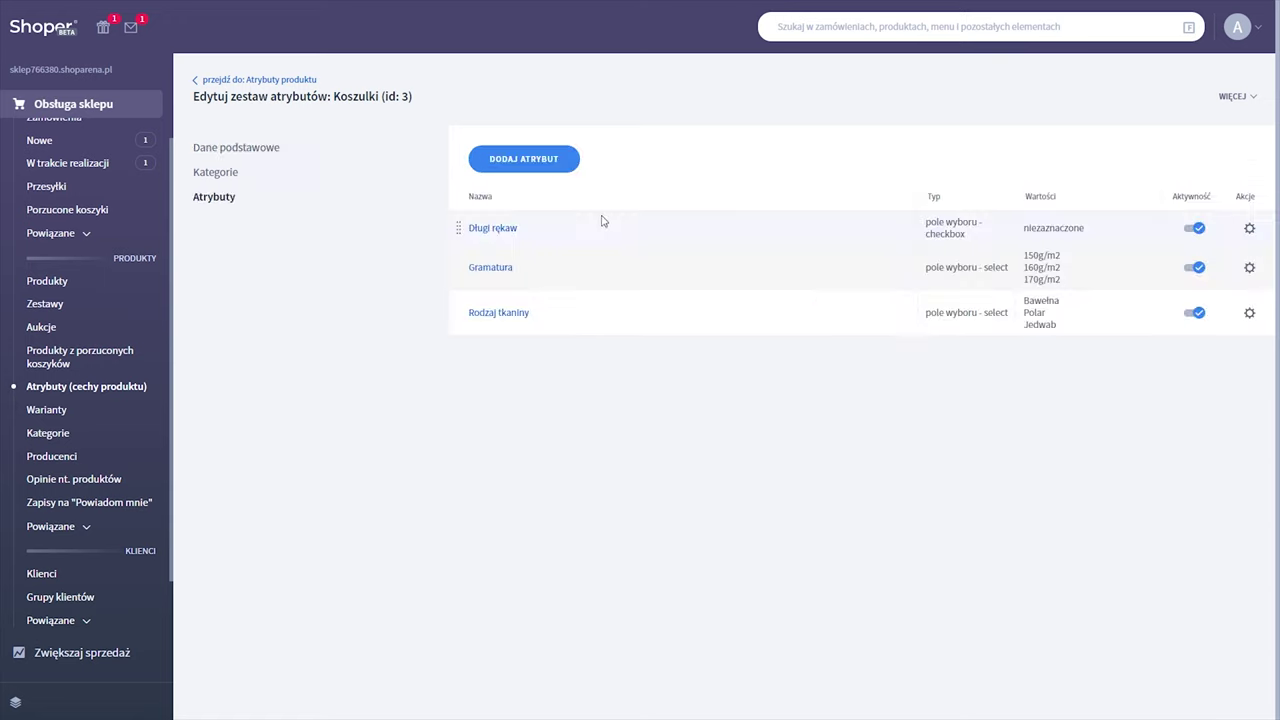
left_click(547, 166)
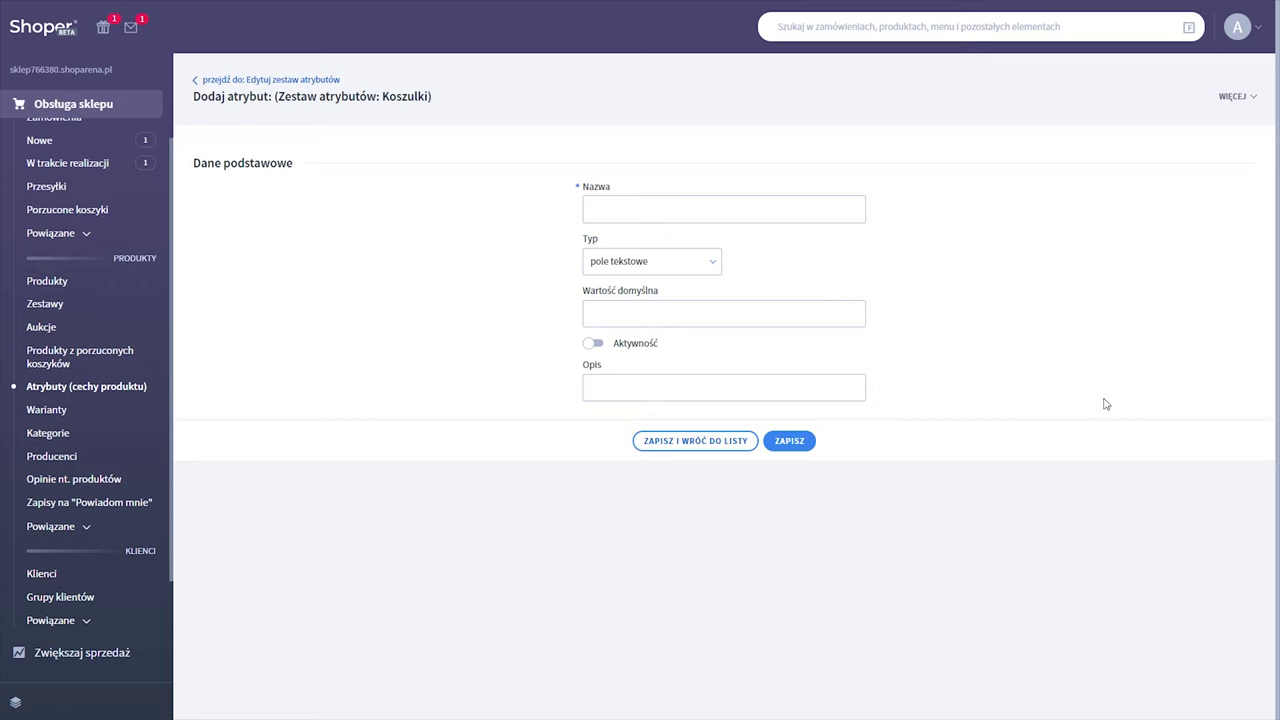
left_click(759, 210)
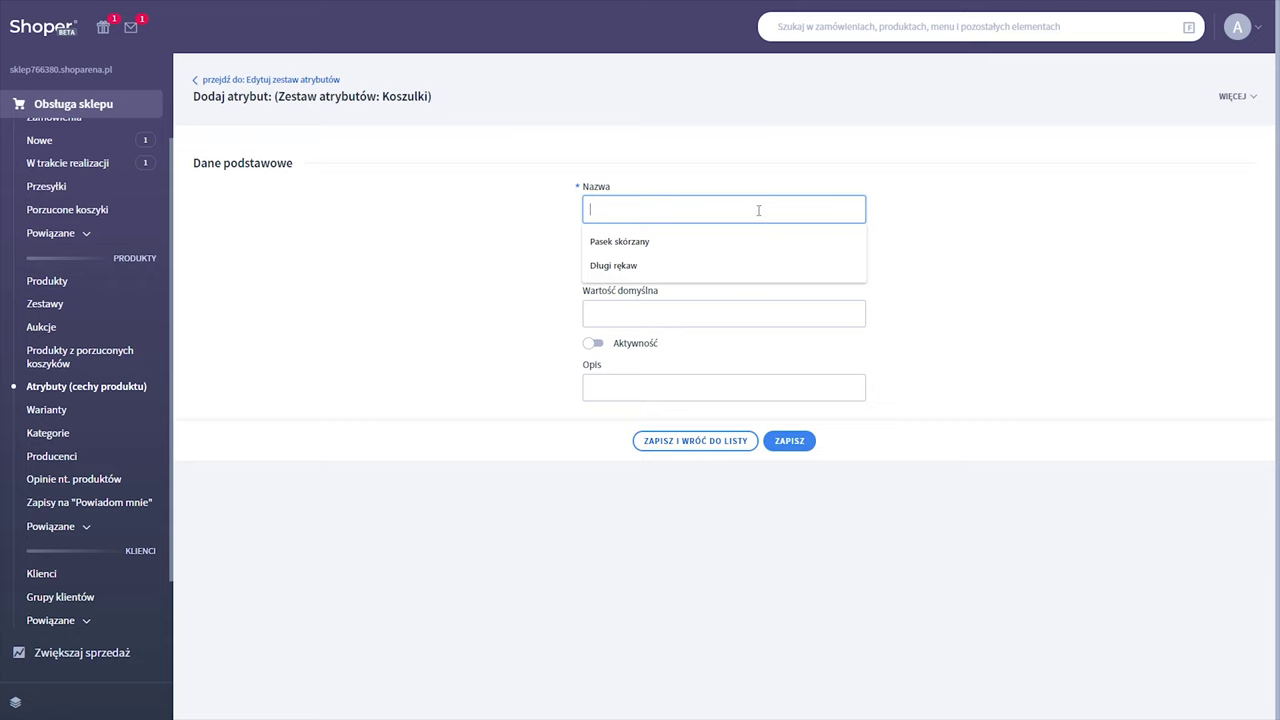
type("Kraj pochodzenia")
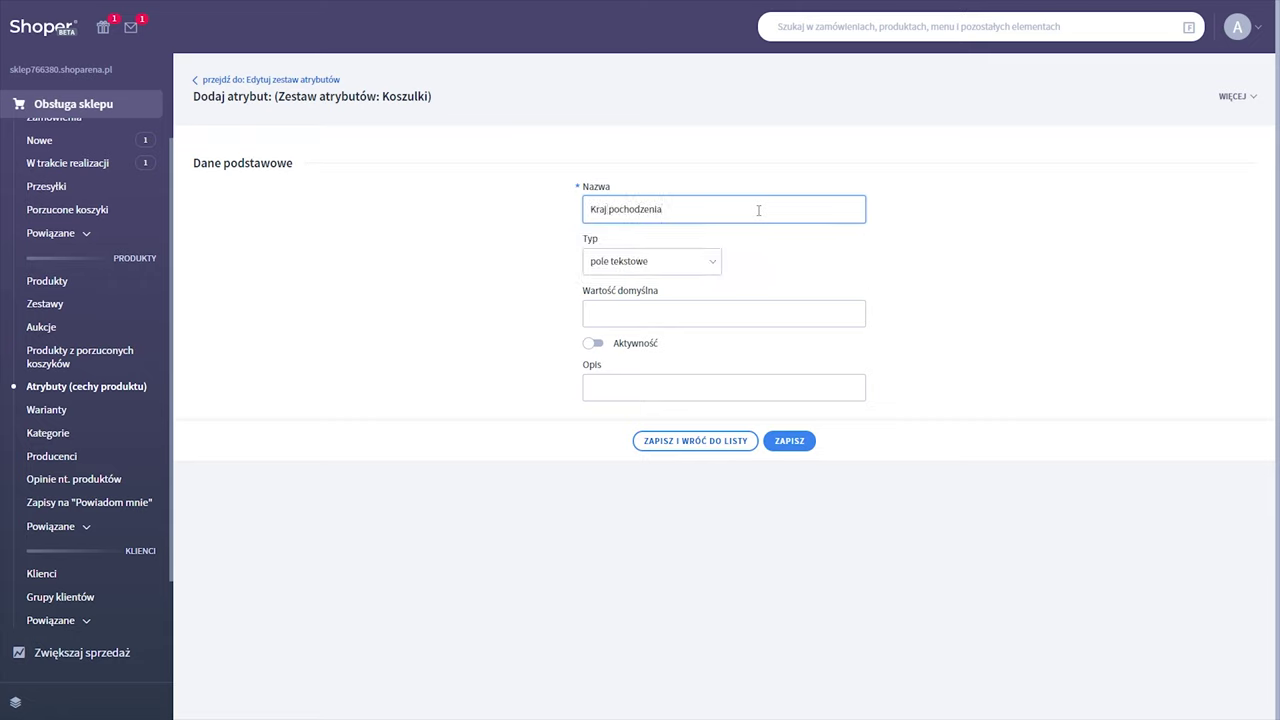
left_click(594, 343)
left_click(789, 440)
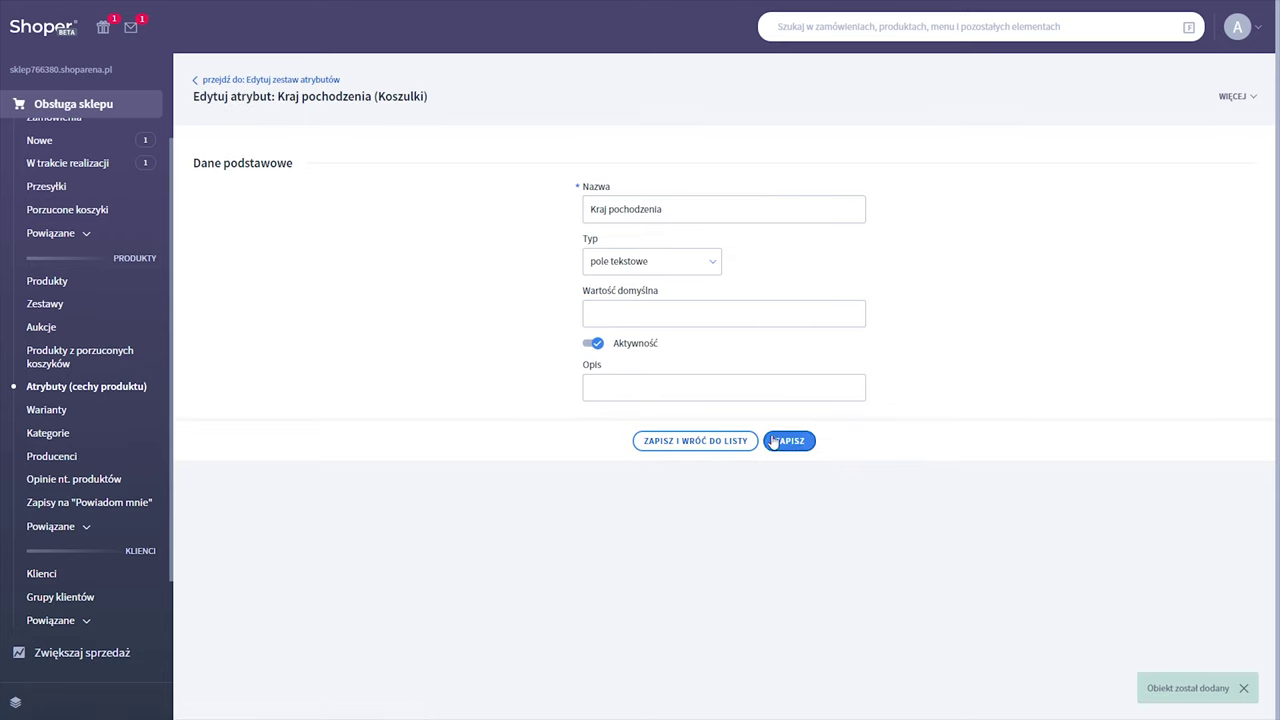
Set Kraj pochodzenia to Polska for the Koszulka męska product, save it and check the entry under Dane techniczne in the storefront.
scroll(70, 270, "up", 1)
left_click(49, 347)
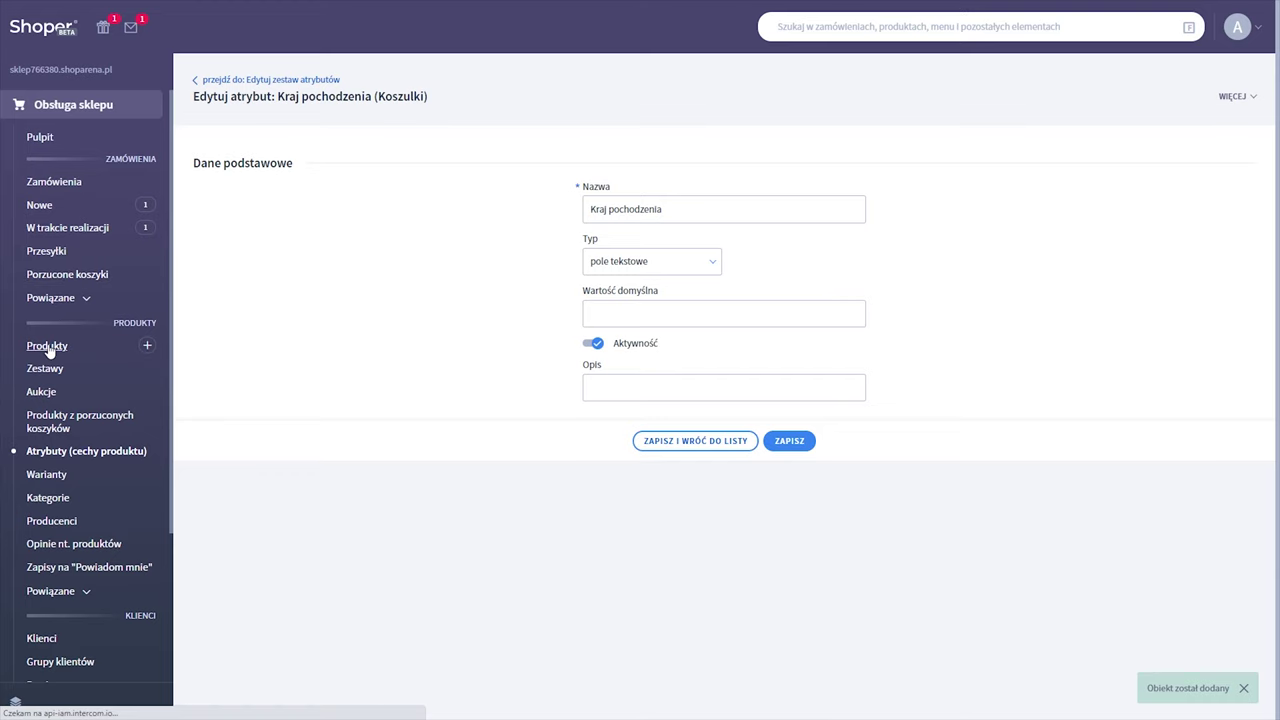
left_click(376, 383)
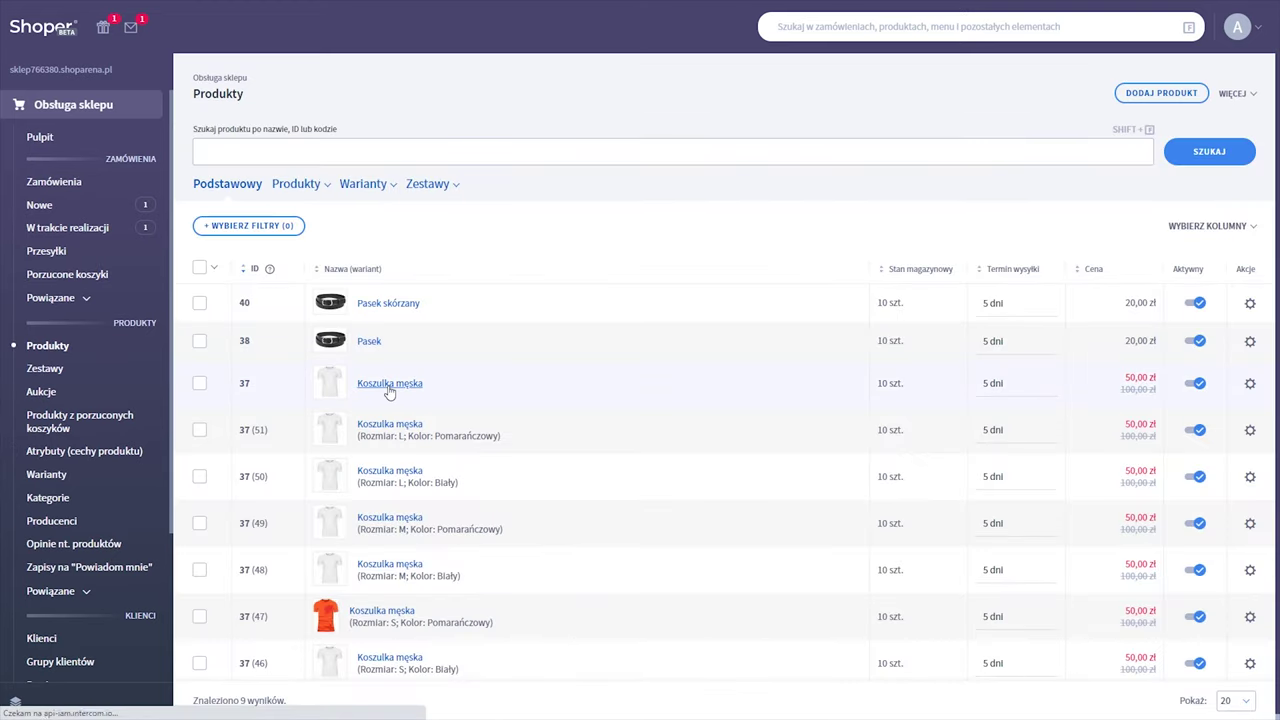
left_click(212, 266)
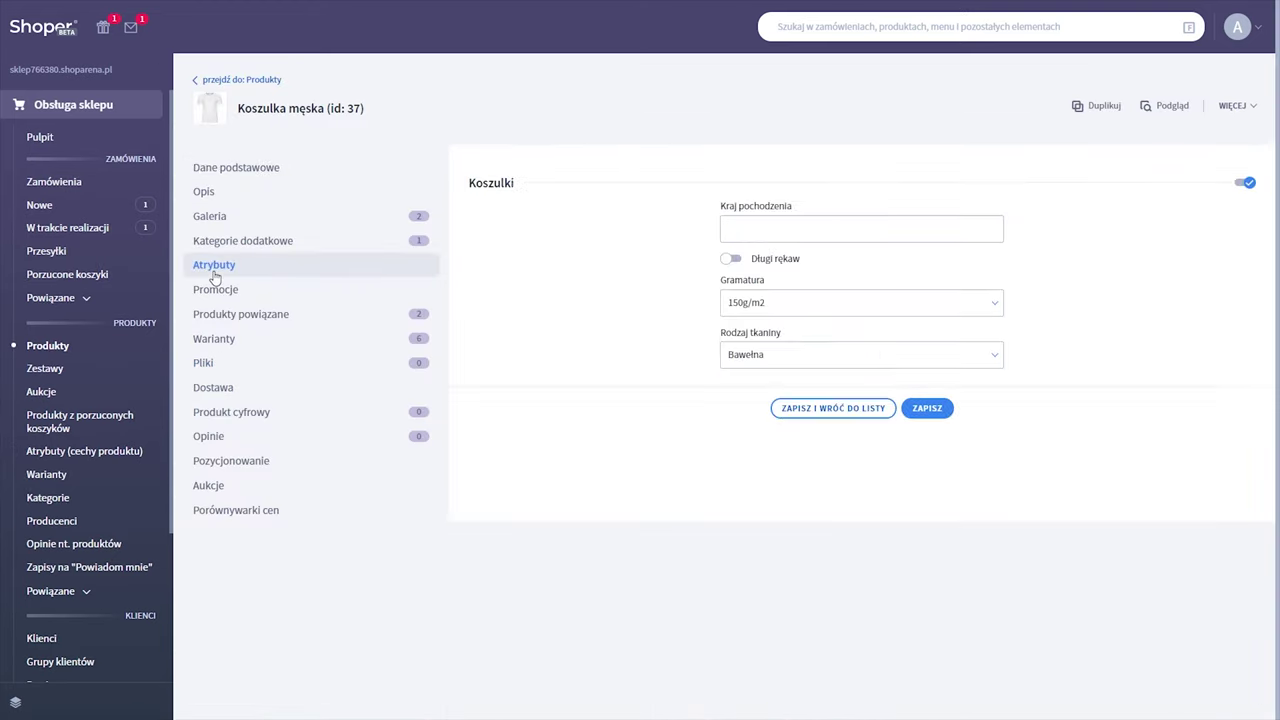
left_click(767, 229)
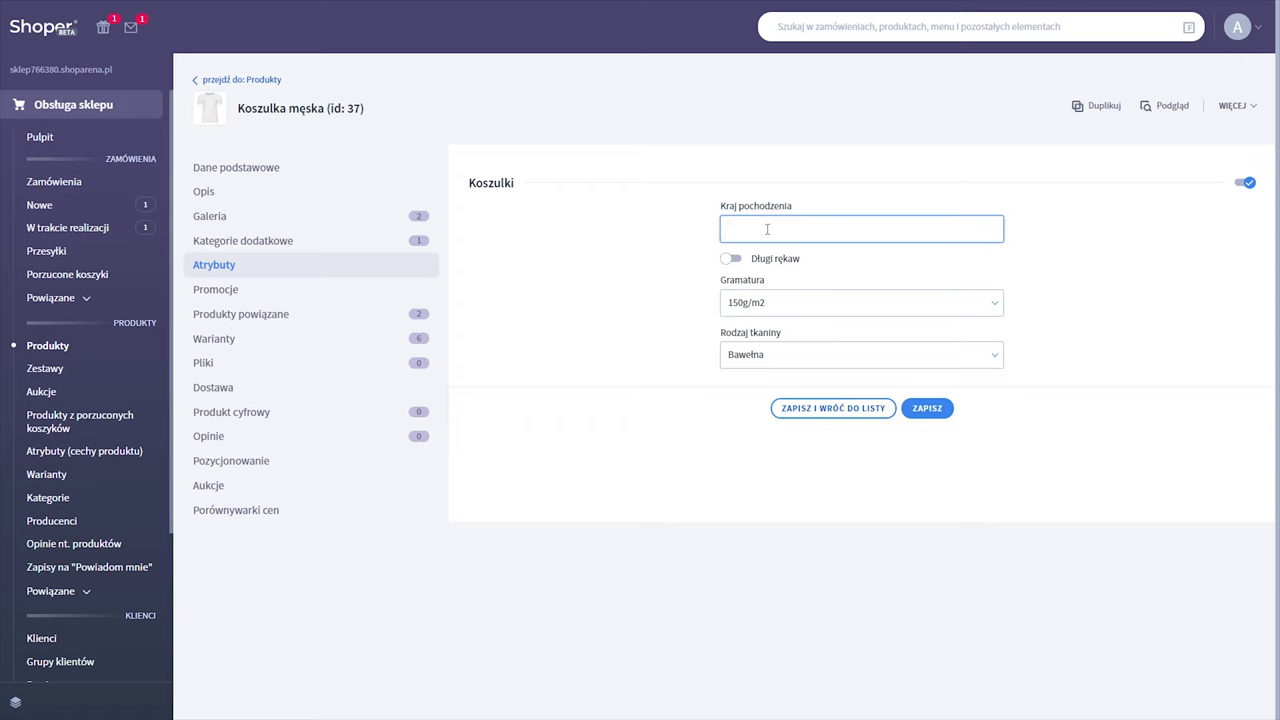
type("Polska")
left_click(950, 410)
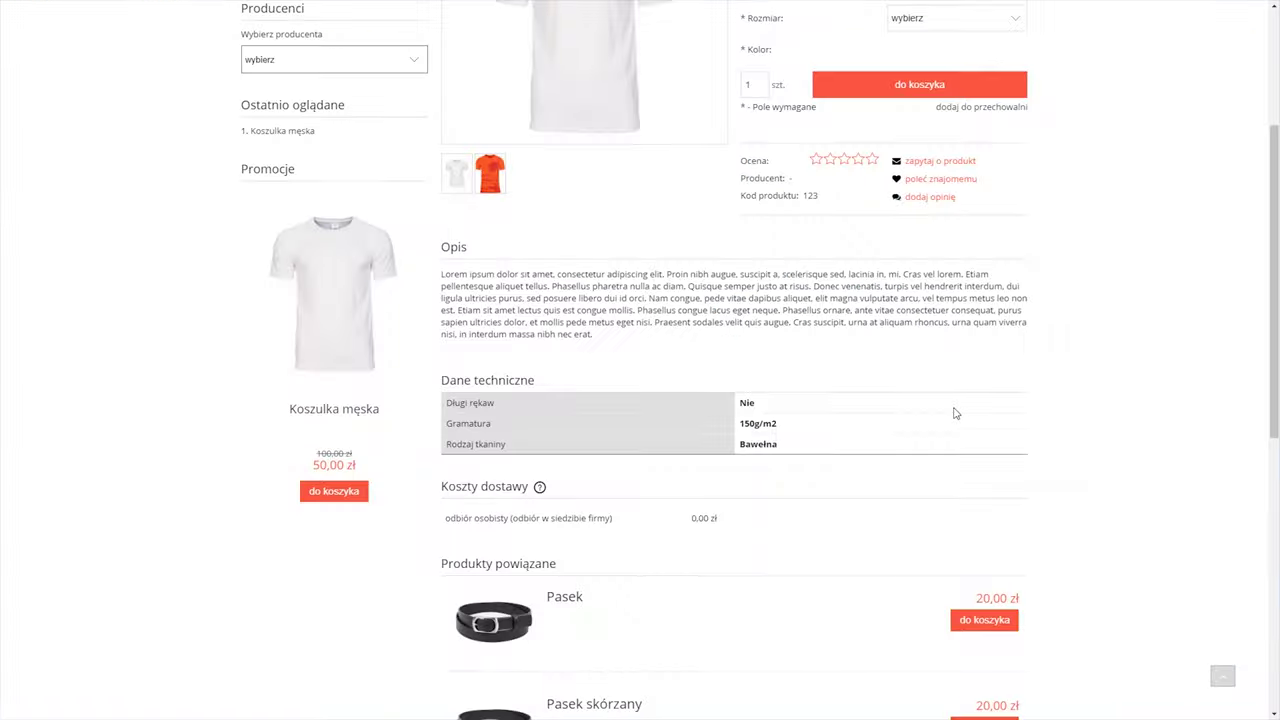
key("F5")
left_click_drag(445, 406, 795, 412)
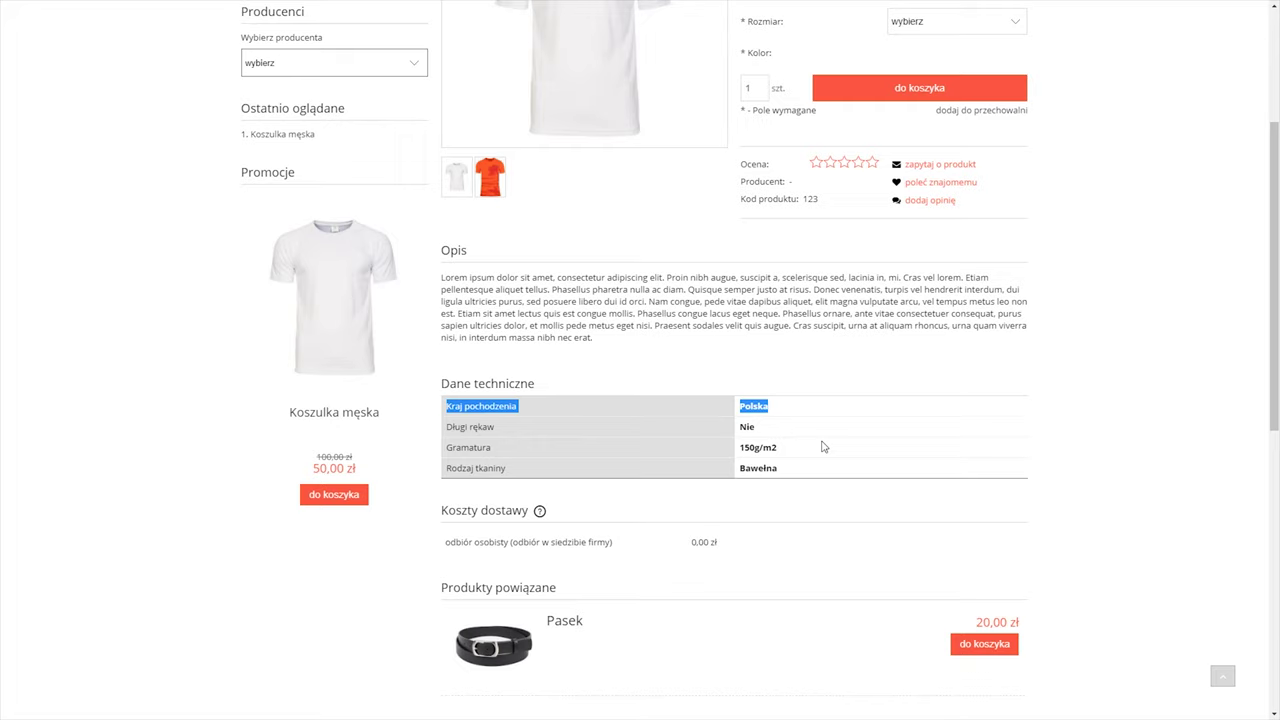
Return to the store's admin panel and filter the Appstore applications by the phrase szybka edycja.
key("ctrl+Tab")
scroll(134, 206, "down", 3)
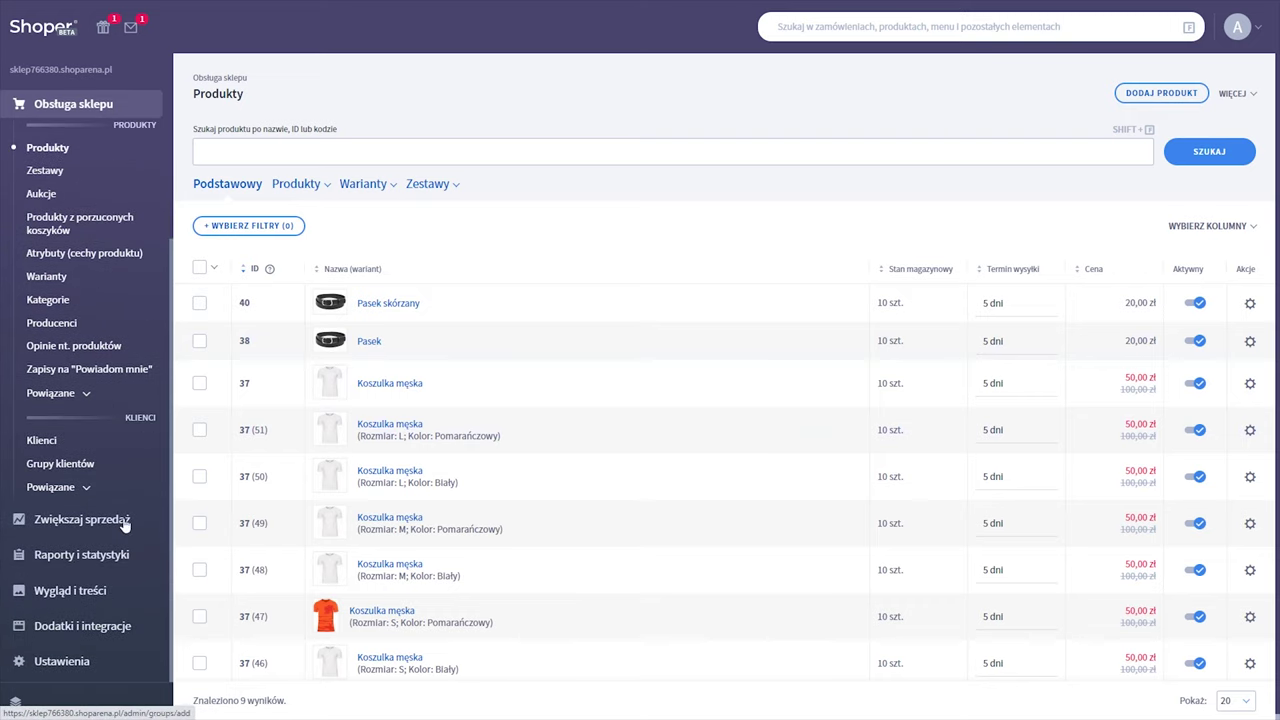
left_click(82, 625)
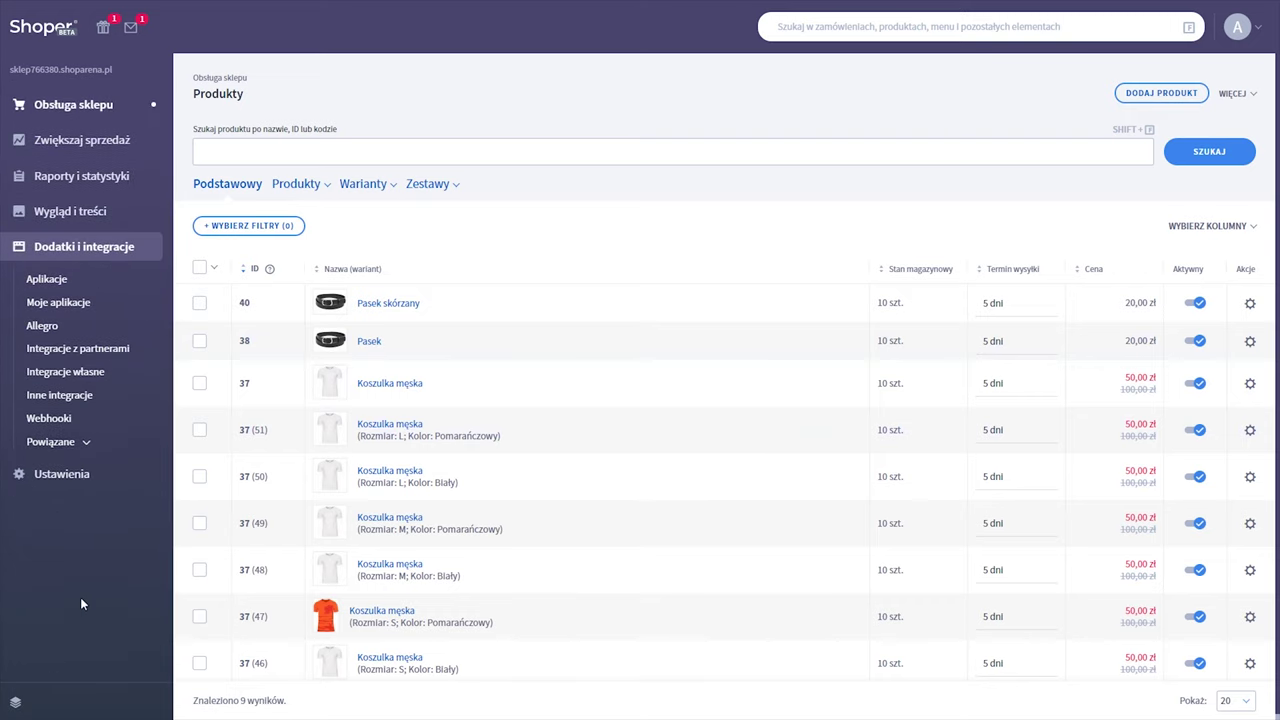
left_click(48, 279)
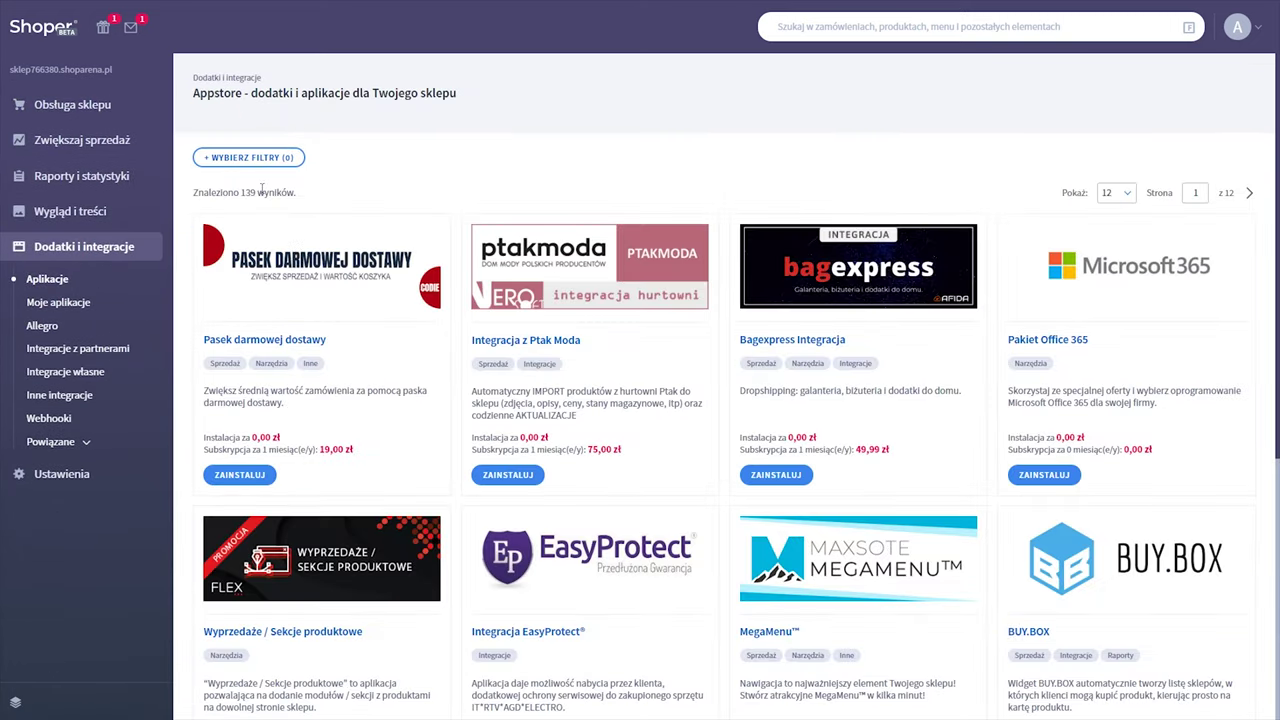
left_click(255, 158)
left_click(250, 192)
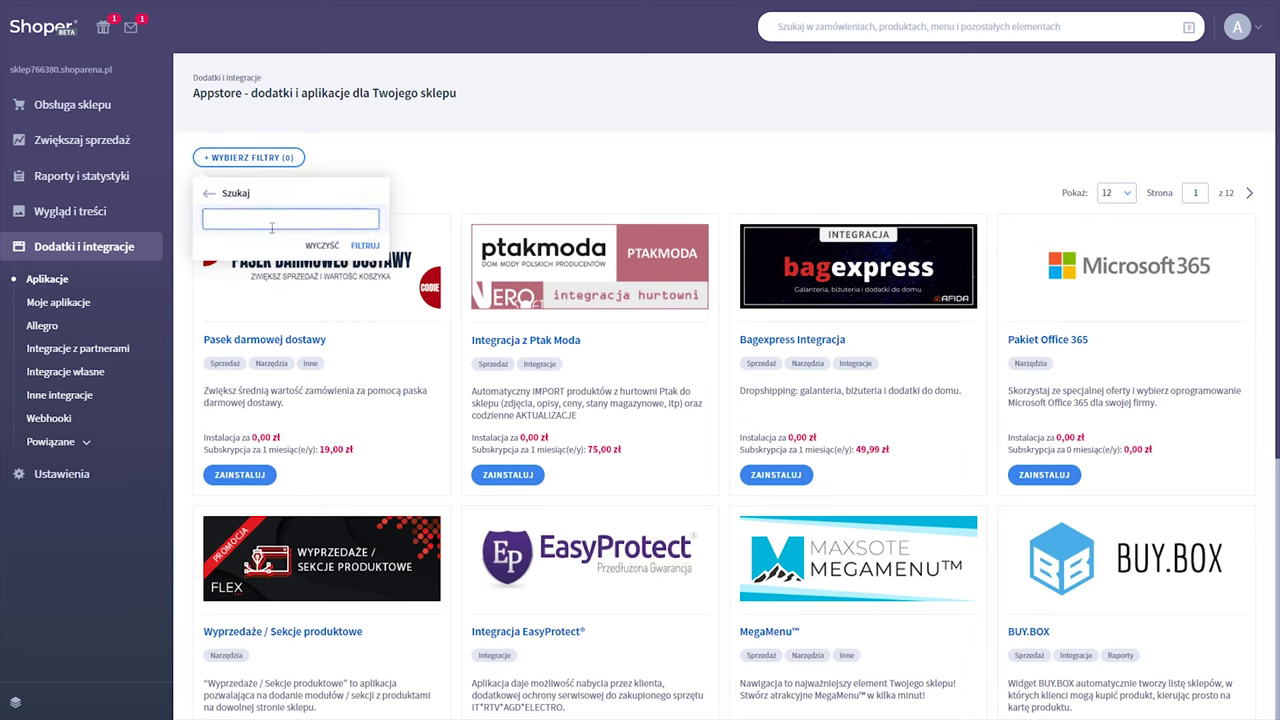
type("szybka edycja")
key("Return")
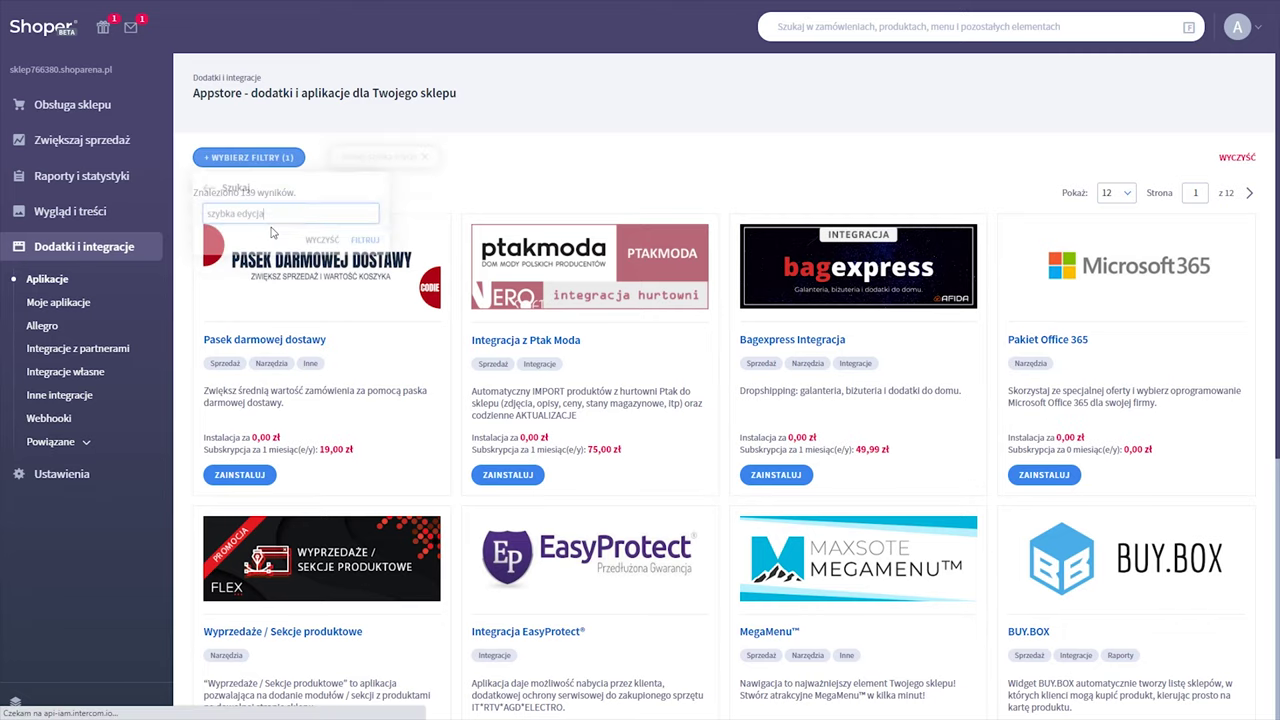